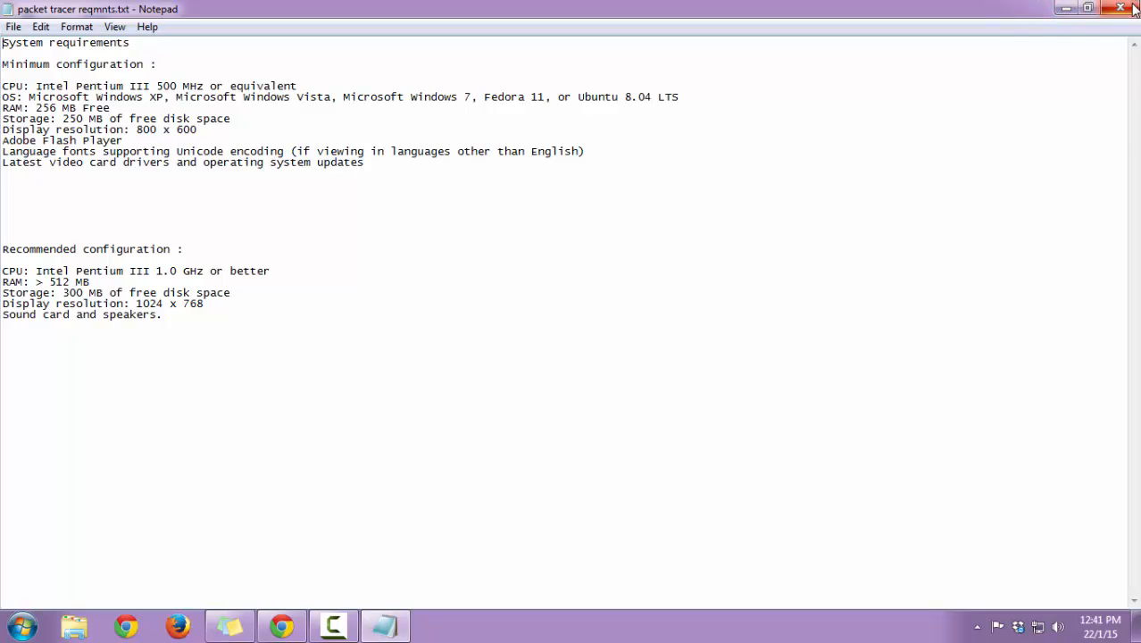
# Leave the requirements file for Chrome and examine the Packet Tracer download instructions and the Networking Academy page's Cisco NetSpace sign-in form.
pyautogui.click(1130, 7)
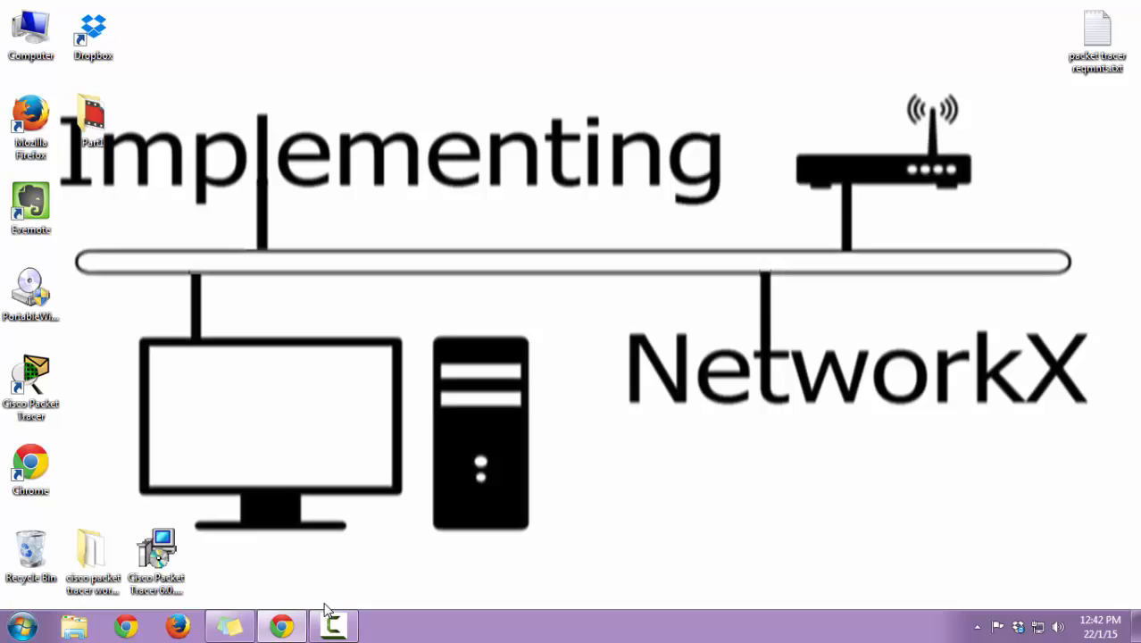
pyautogui.click(281, 625)
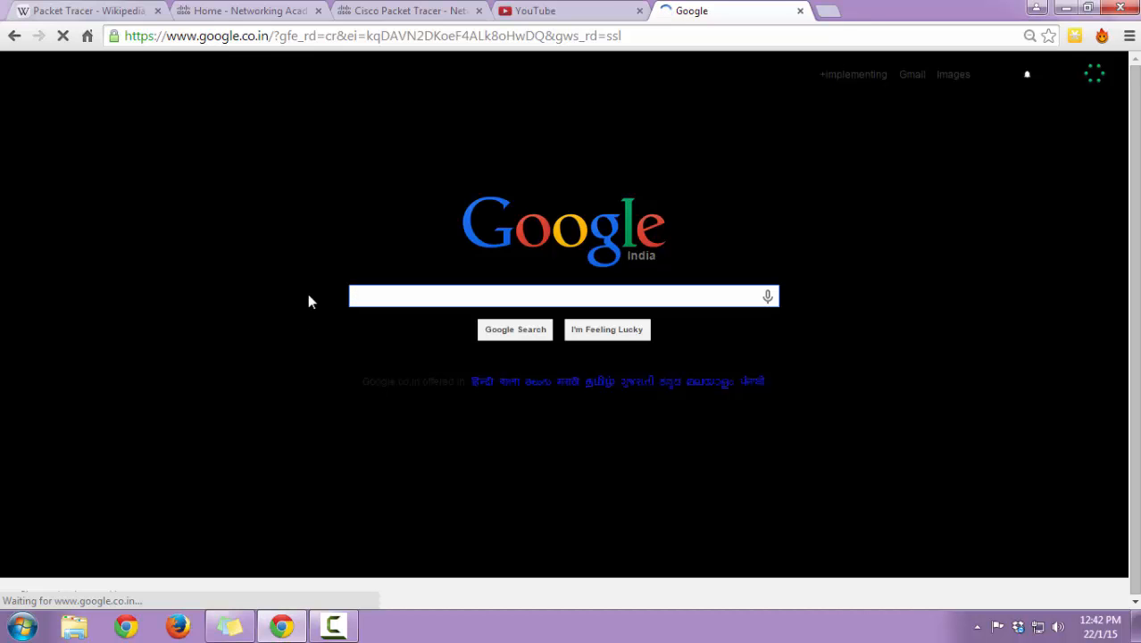
pyautogui.click(395, 11)
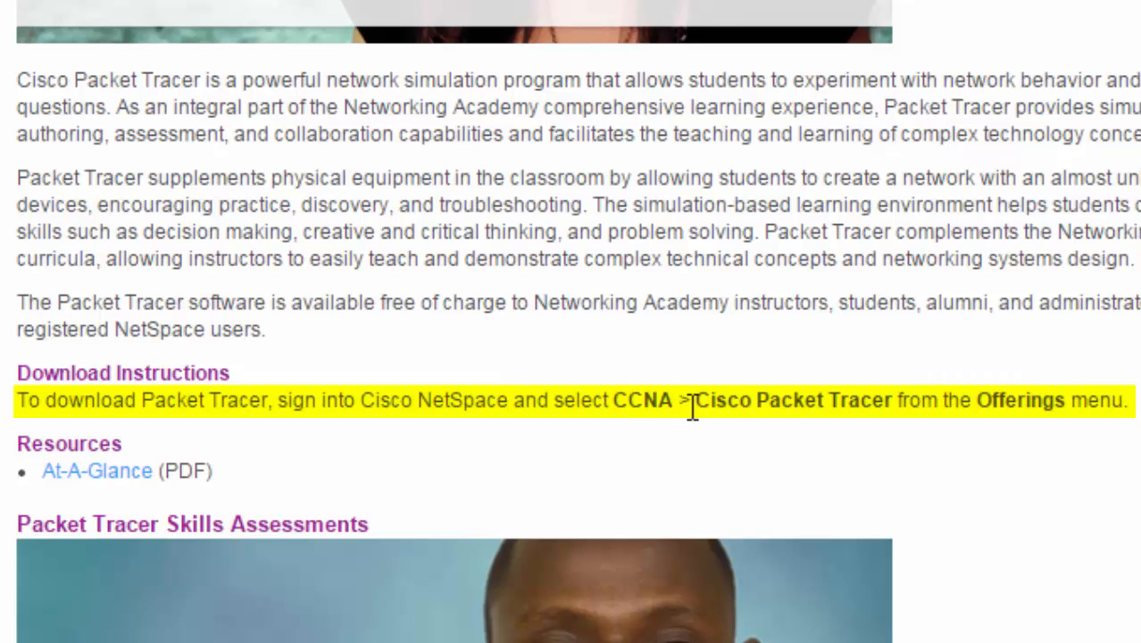
pyautogui.moveTo(696, 404); pyautogui.dragTo(1129, 403)
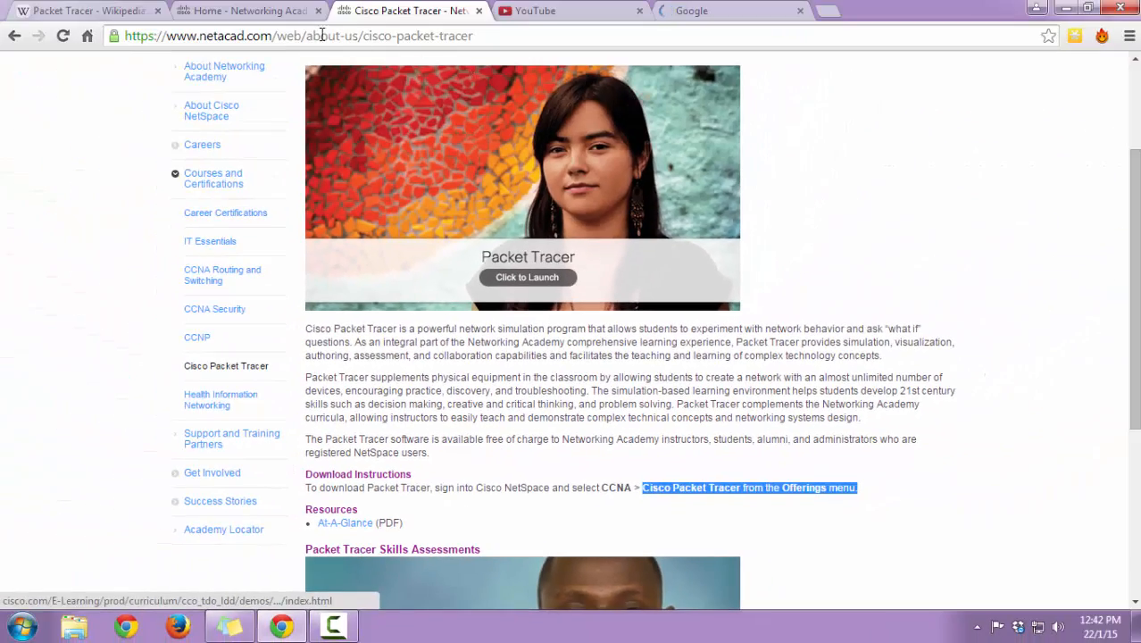
pyautogui.click(246, 11)
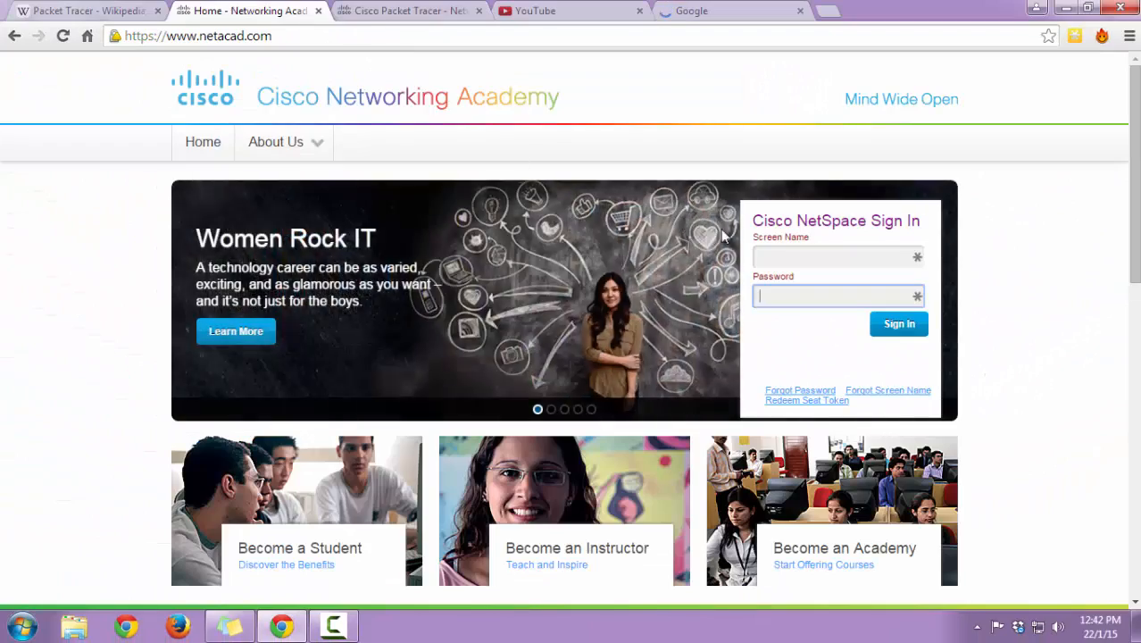
pyautogui.click(788, 256)
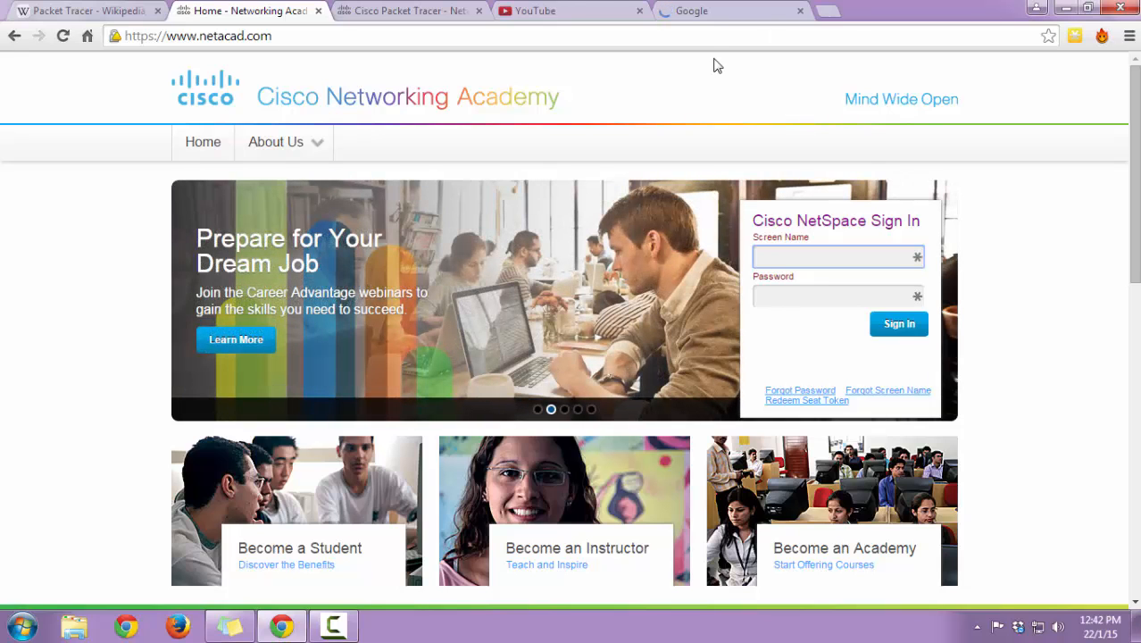
# Search Google for "cisco packet tracer" and look through the results for download sources.
pyautogui.click(706, 18)
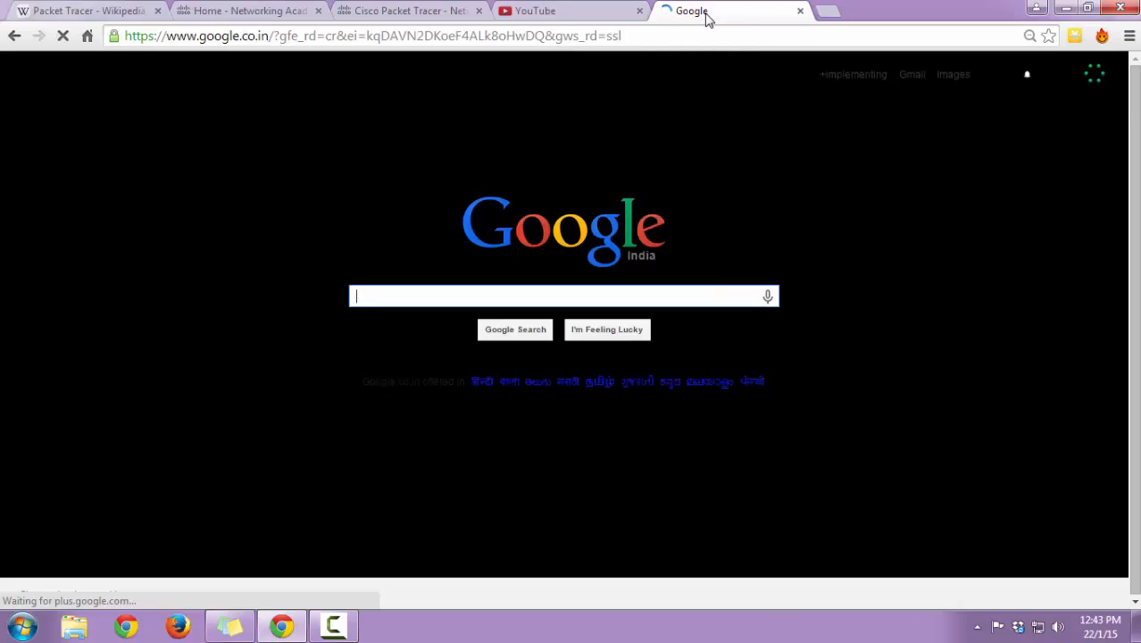
pyautogui.write('crisco pa')
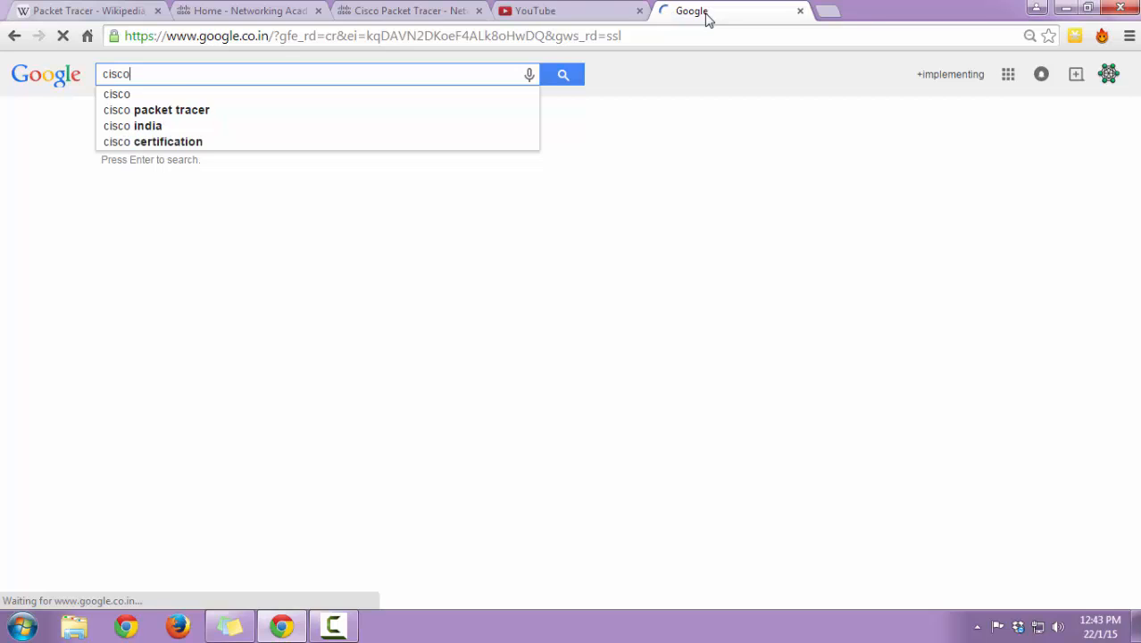
pyautogui.write('cke')
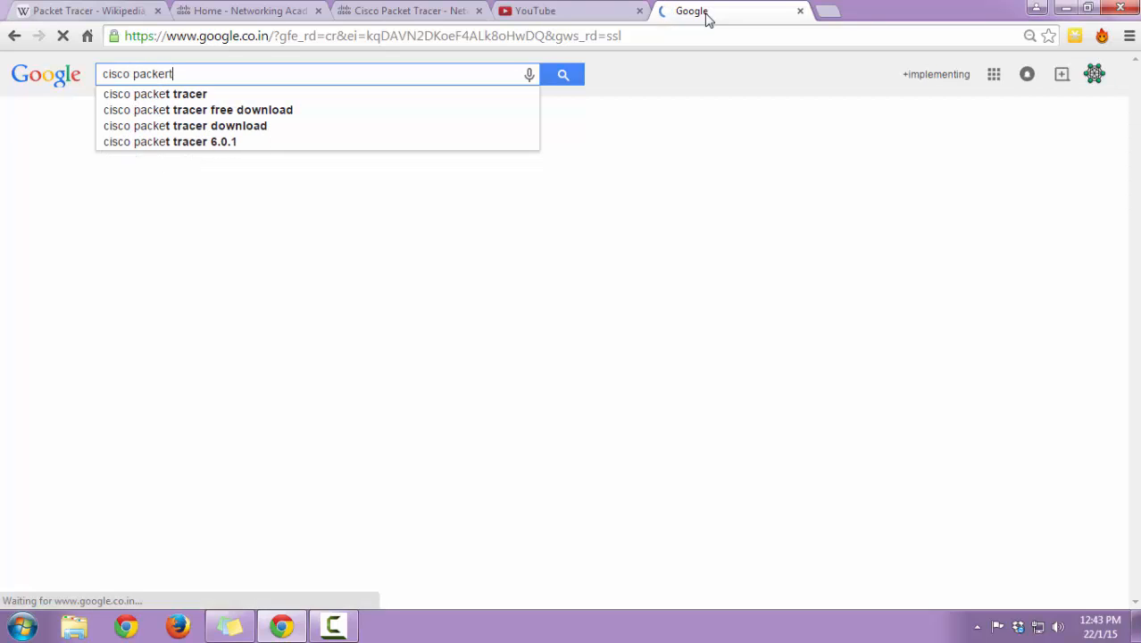
pyautogui.write('t tracer')
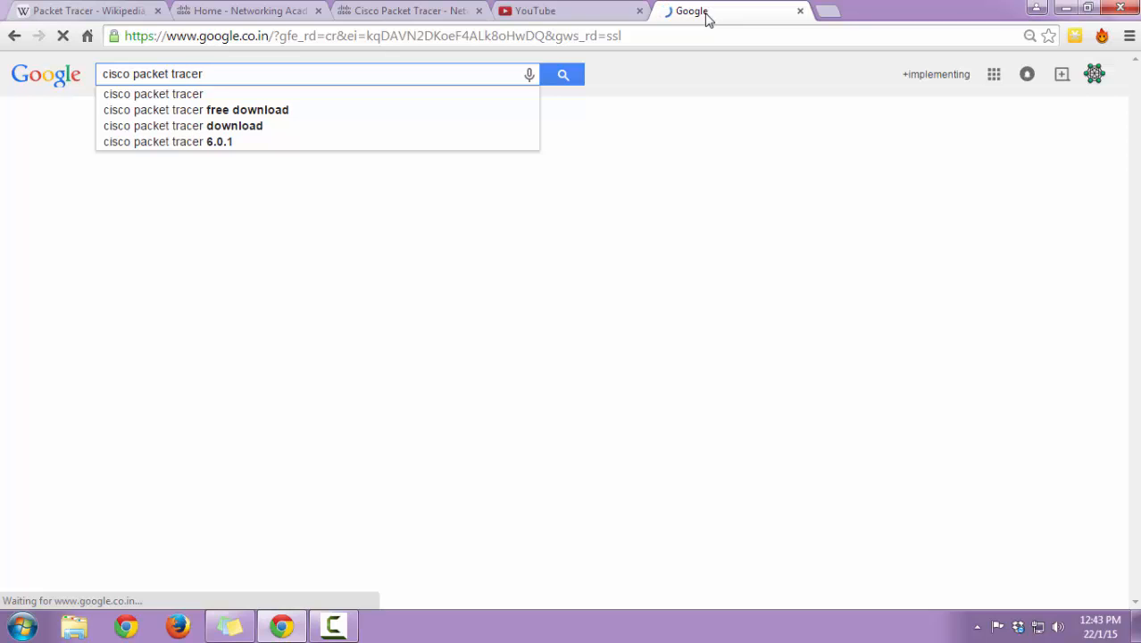
pyautogui.press('Return')
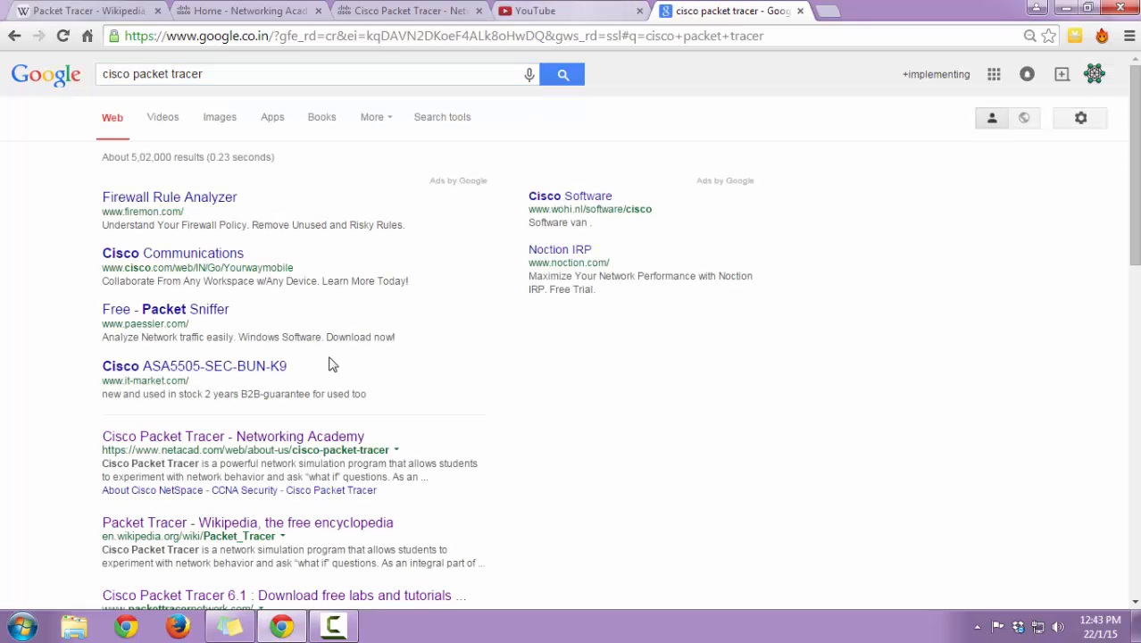
pyautogui.scroll(-3, 328, 366)
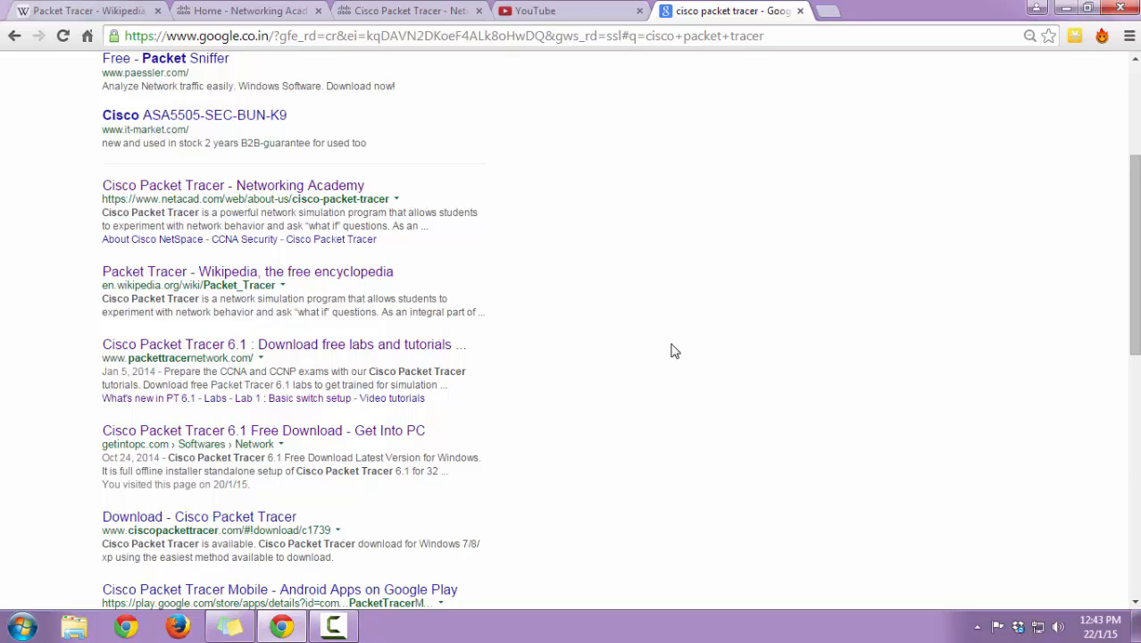
# Move the Cisco Packet Tracer 6.0.1 installer to a free spot on the desktop and run it despite the unknown publisher.
pyautogui.click(1071, 16)
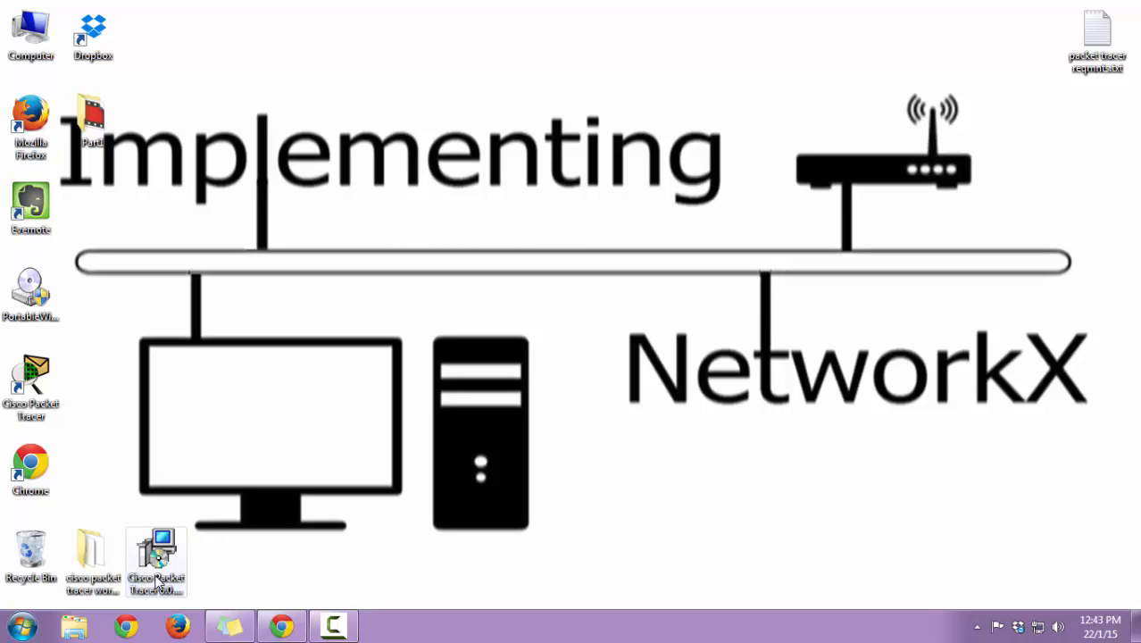
pyautogui.click(157, 578)
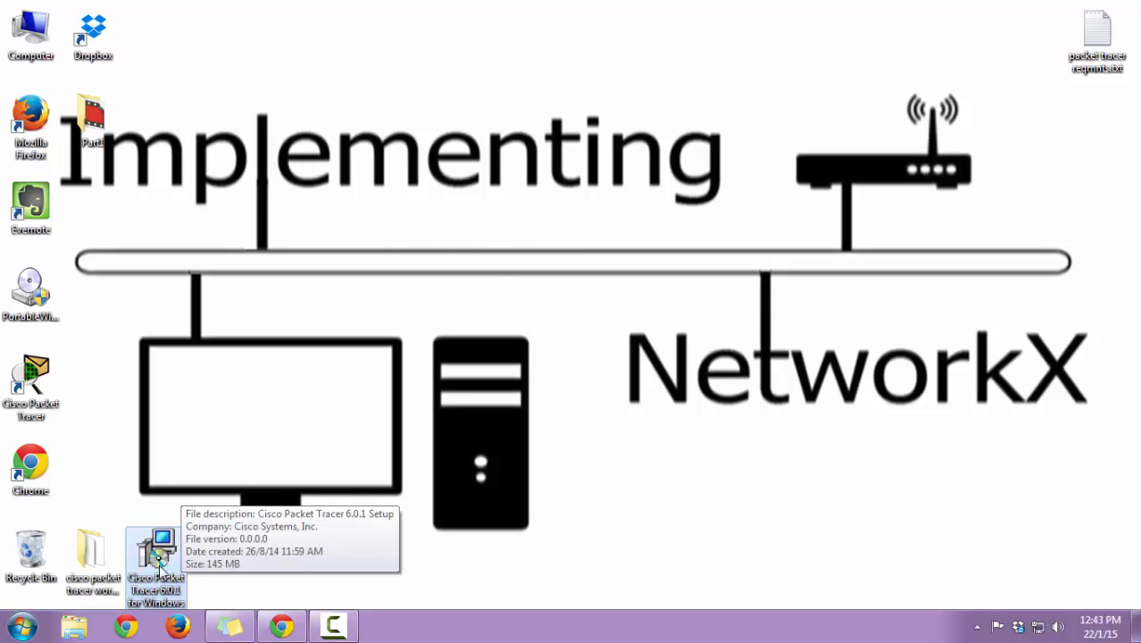
pyautogui.moveTo(183, 578); pyautogui.dragTo(290, 64)
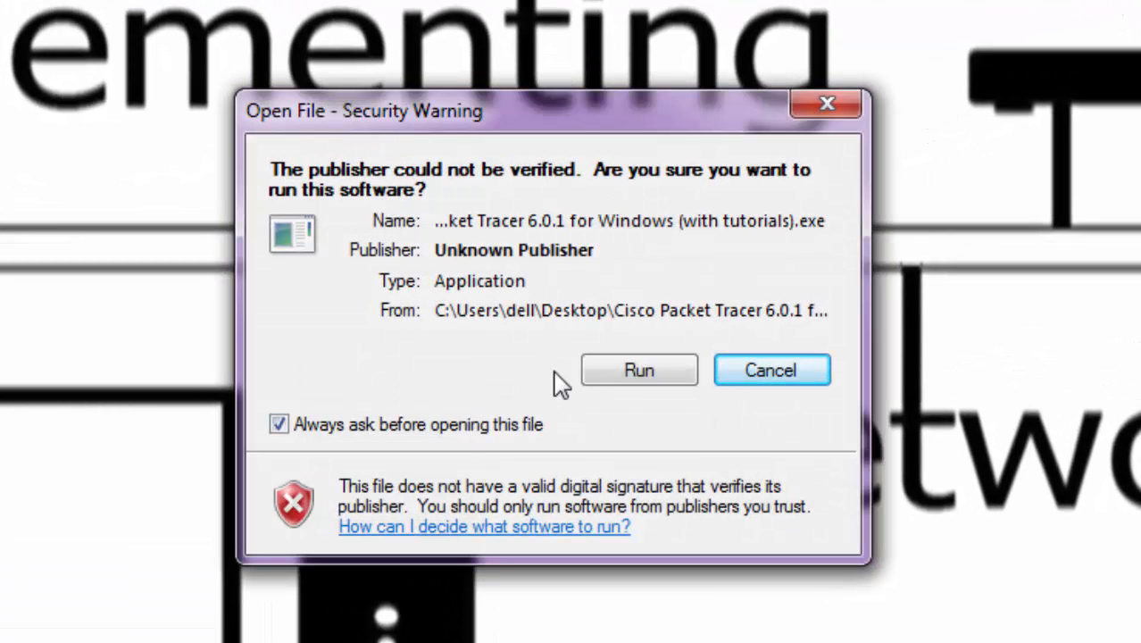
pyautogui.click(619, 375)
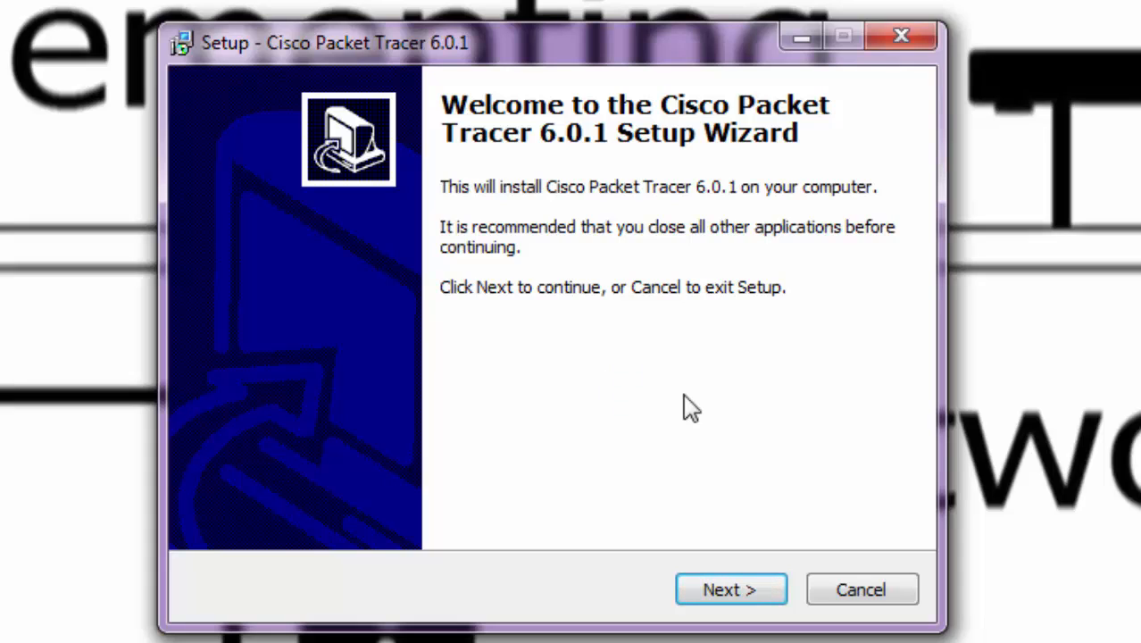
# Advance through the setup wizard, accepting the license agreement and keeping the default destination, Start Menu folder and desktop icon option.
pyautogui.click(738, 590)
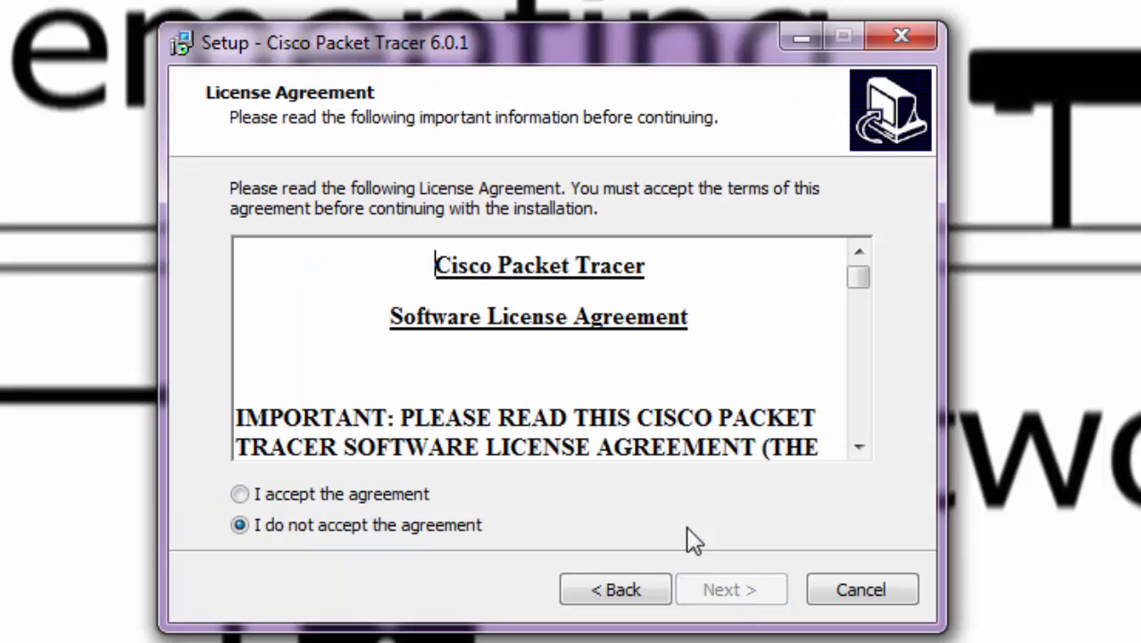
pyautogui.click(418, 500)
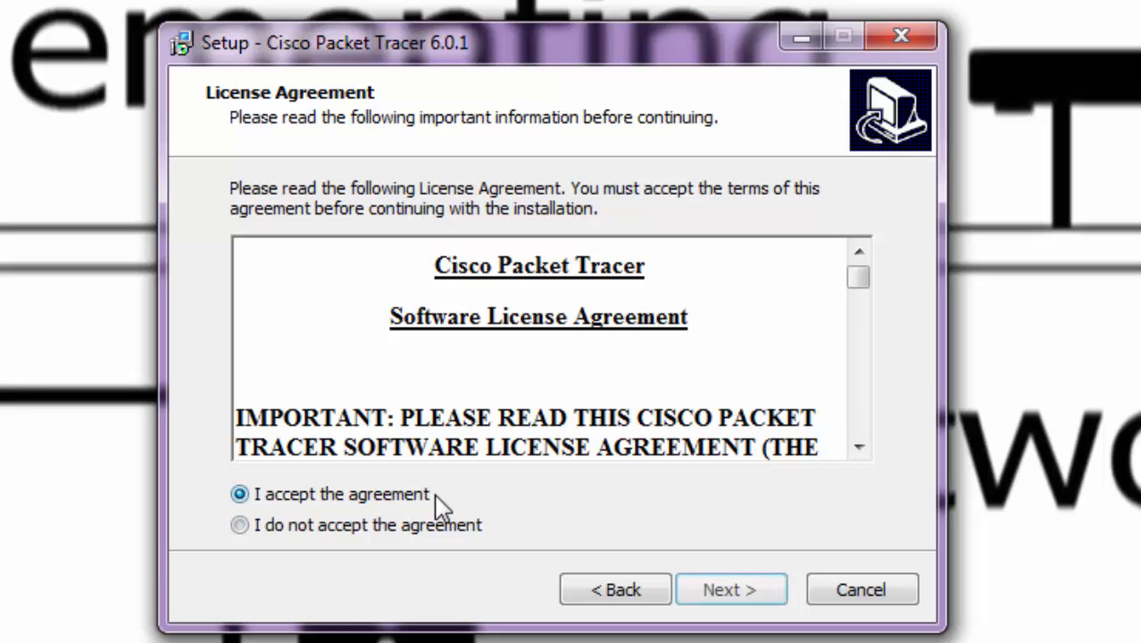
pyautogui.click(708, 591)
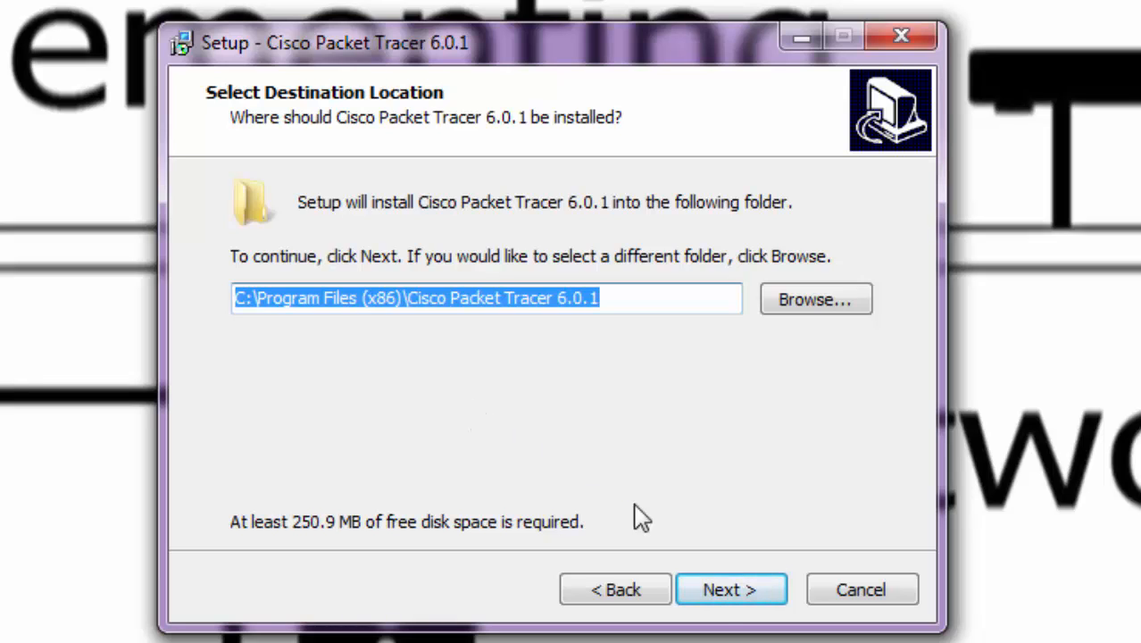
pyautogui.click(713, 602)
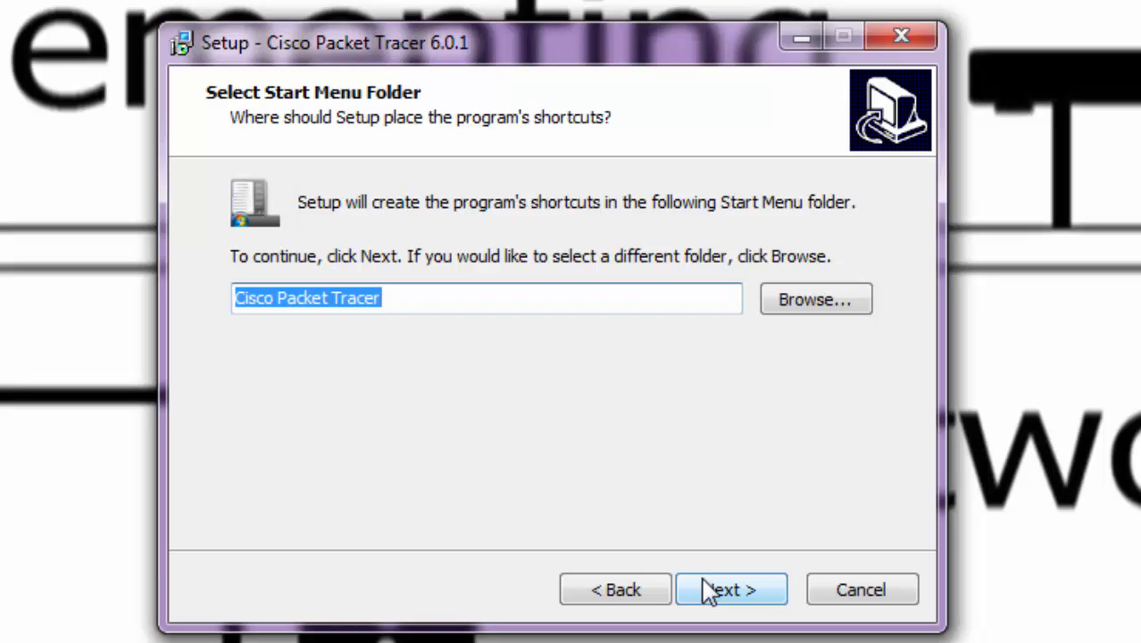
pyautogui.click(712, 592)
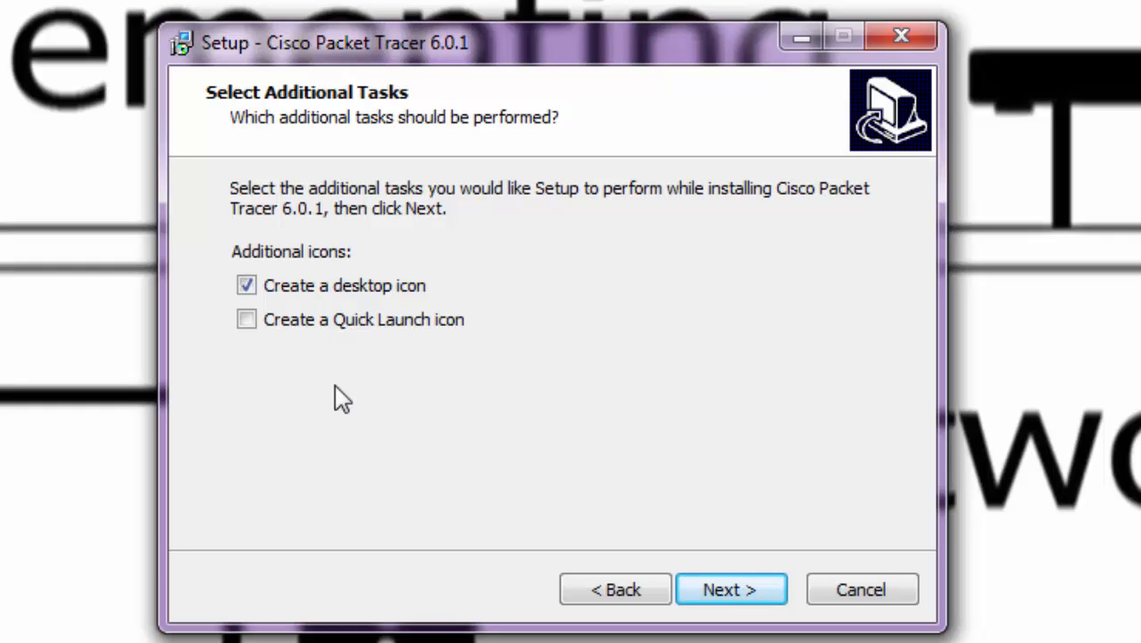
pyautogui.click(725, 592)
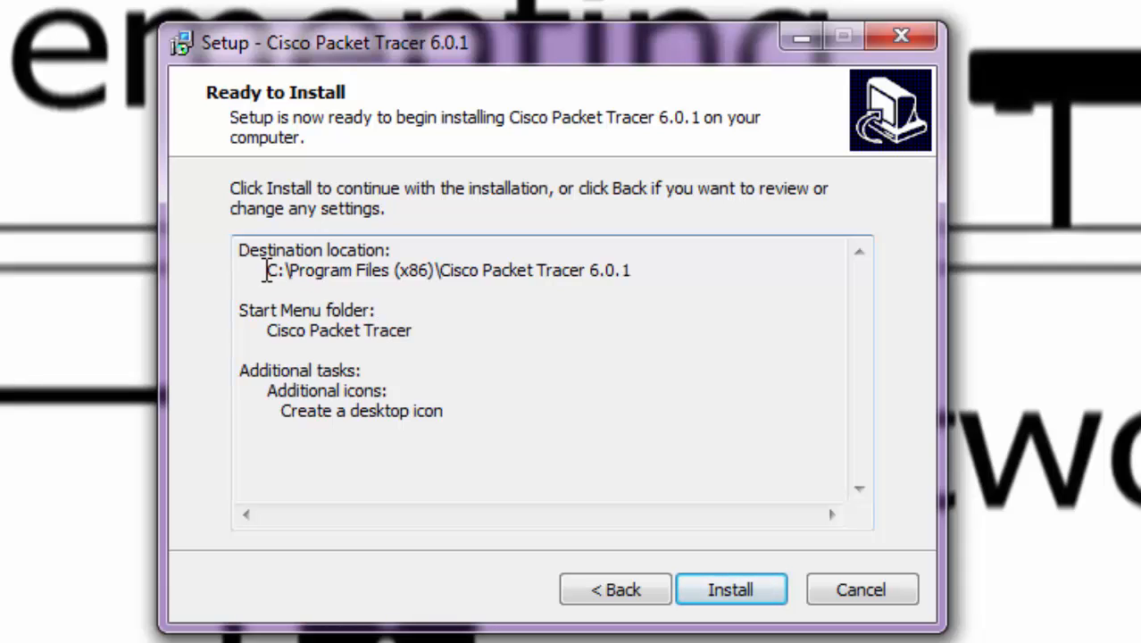
# Review the destination, Start Menu folder and additional tasks in the installation summary, and exit setup without installing.
pyautogui.moveTo(266, 269); pyautogui.dragTo(640, 278)
pyautogui.click(640, 321)
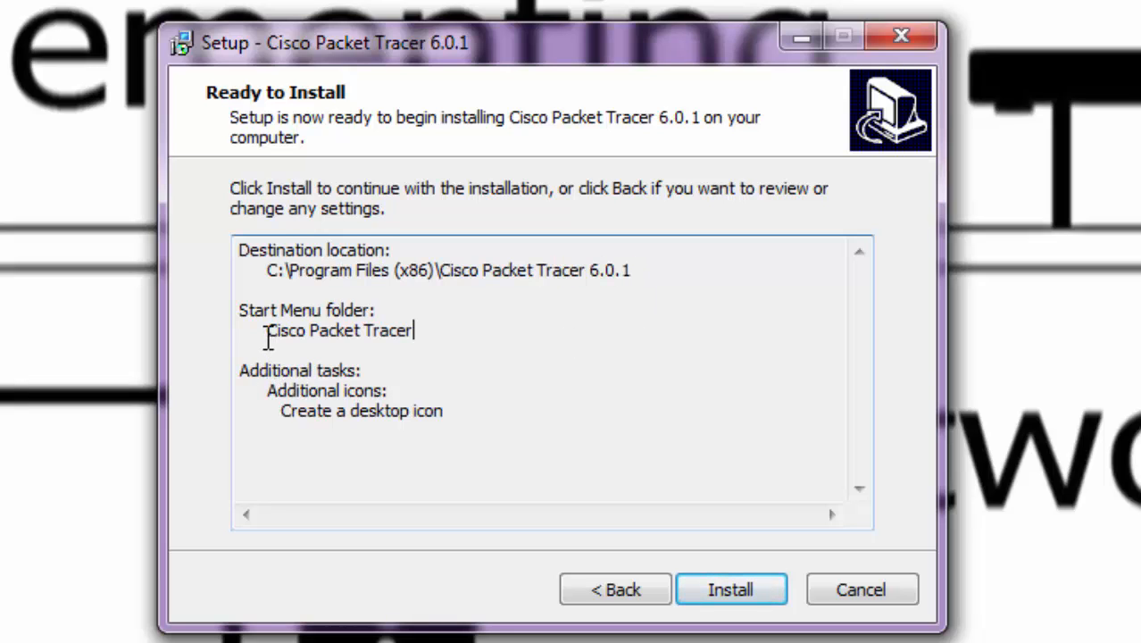
pyautogui.moveTo(268, 332); pyautogui.dragTo(431, 330)
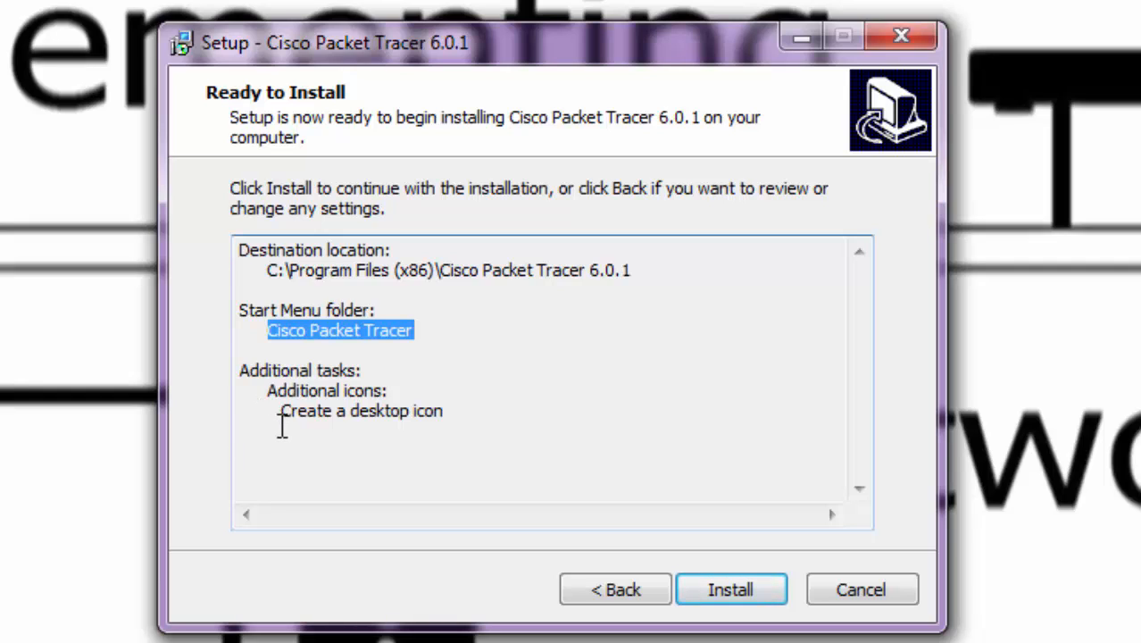
pyautogui.click(280, 426)
pyautogui.moveTo(444, 412); pyautogui.dragTo(432, 414)
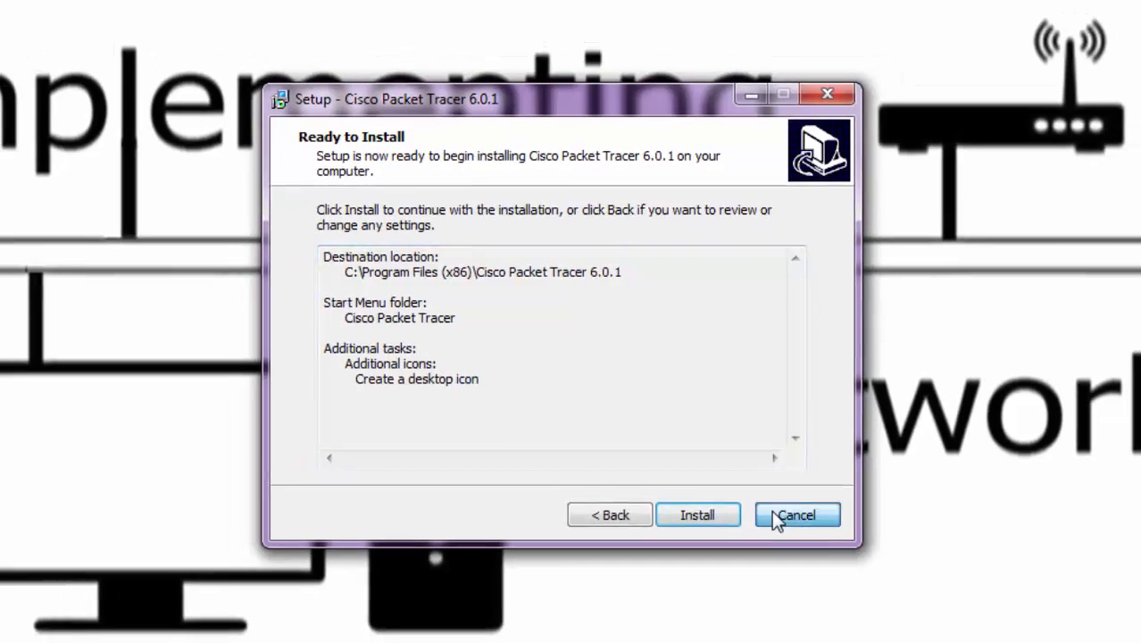
pyautogui.click(773, 516)
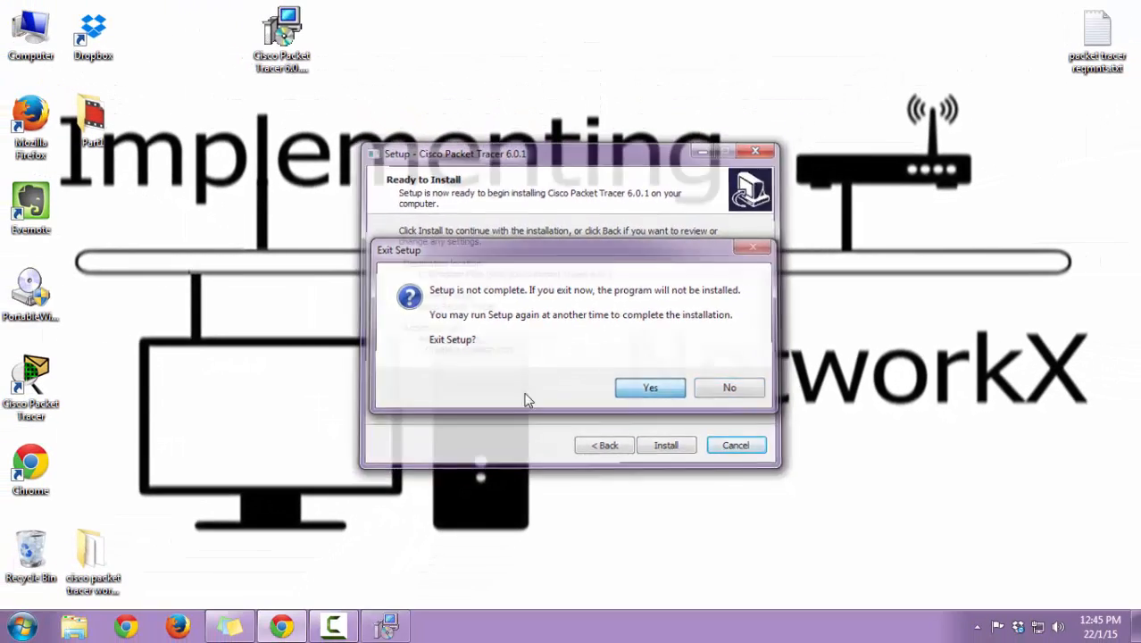
pyautogui.press('Return')
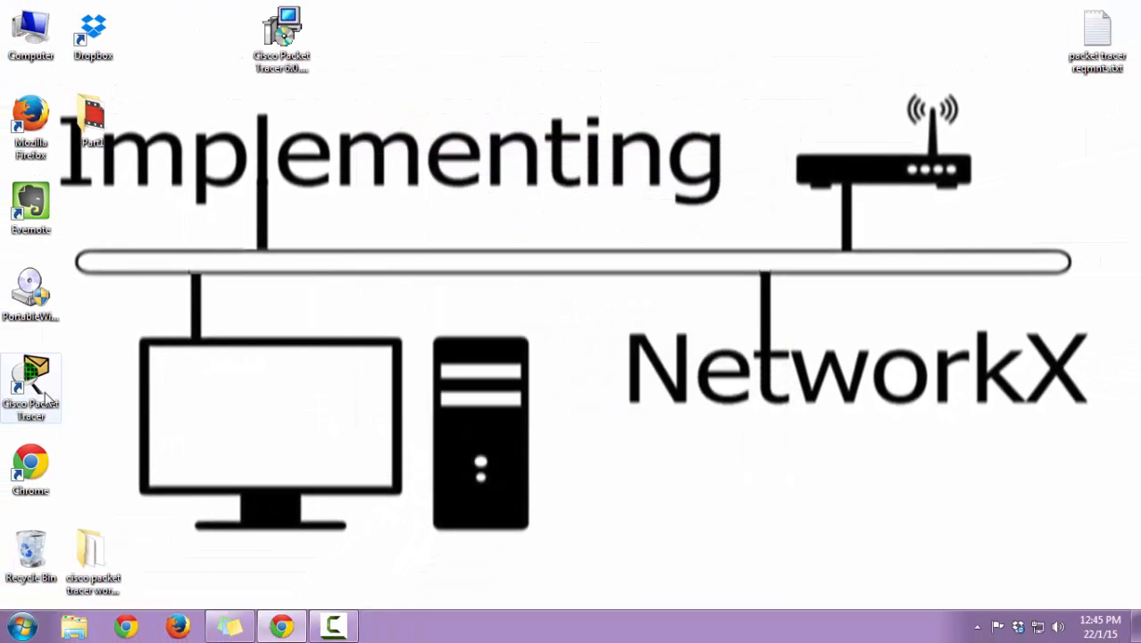
# Launch the already installed Cisco Packet Tracer from the desktop and maximize its window.
pyautogui.doubleClick(45, 393)
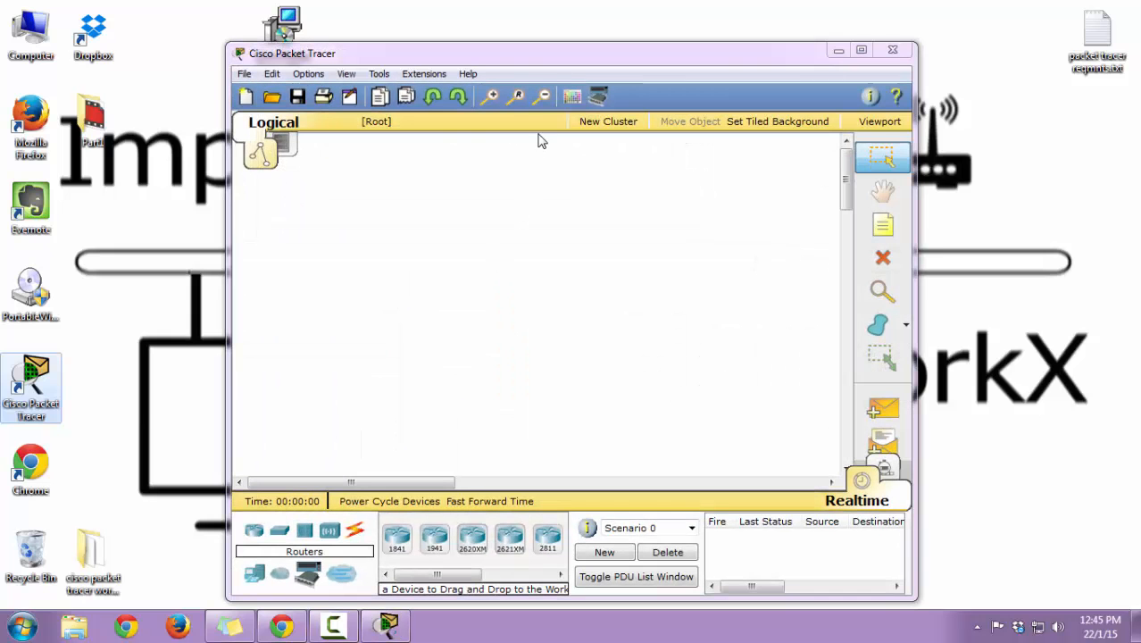
pyautogui.doubleClick(532, 59)
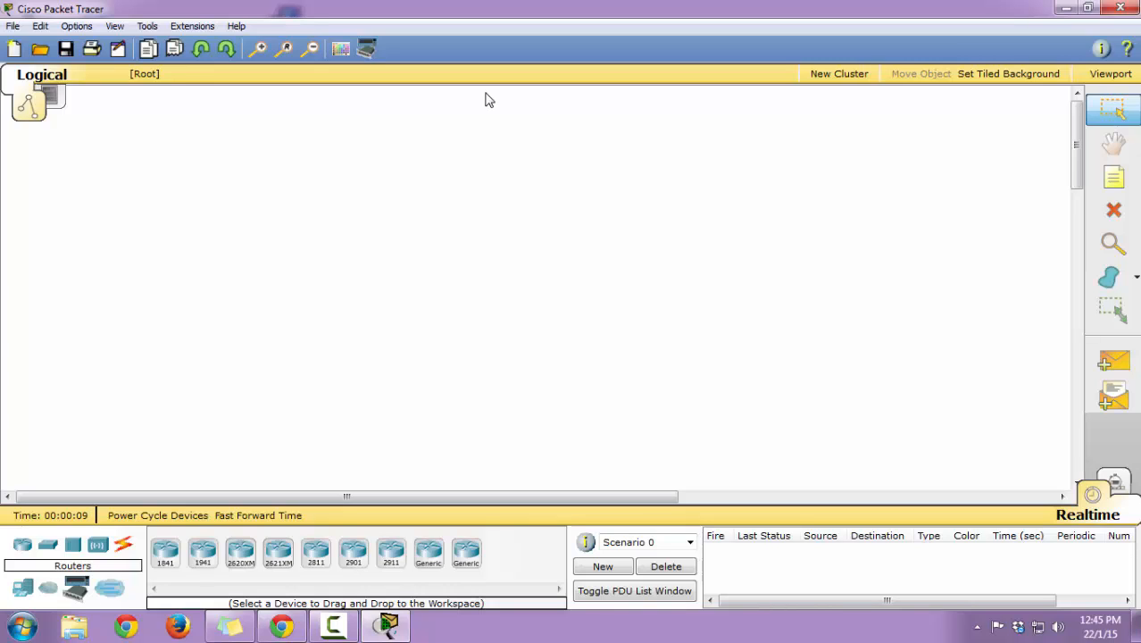
pyautogui.click(19, 27)
pyautogui.click(25, 27)
pyautogui.click(76, 28)
pyautogui.moveTo(112, 34)
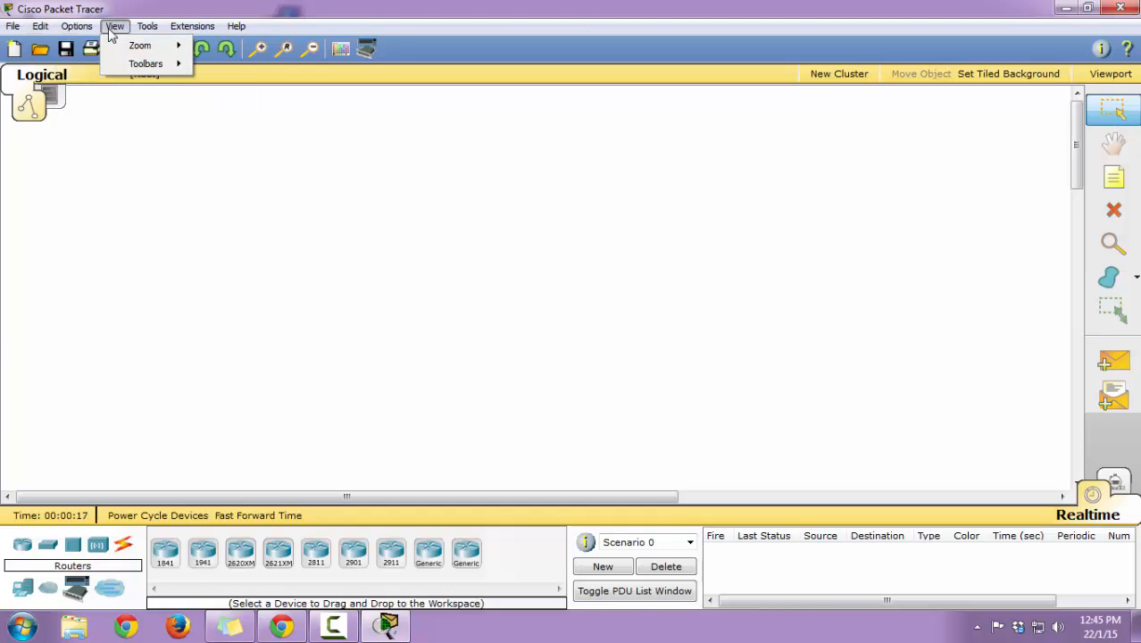
pyautogui.moveTo(179, 31)
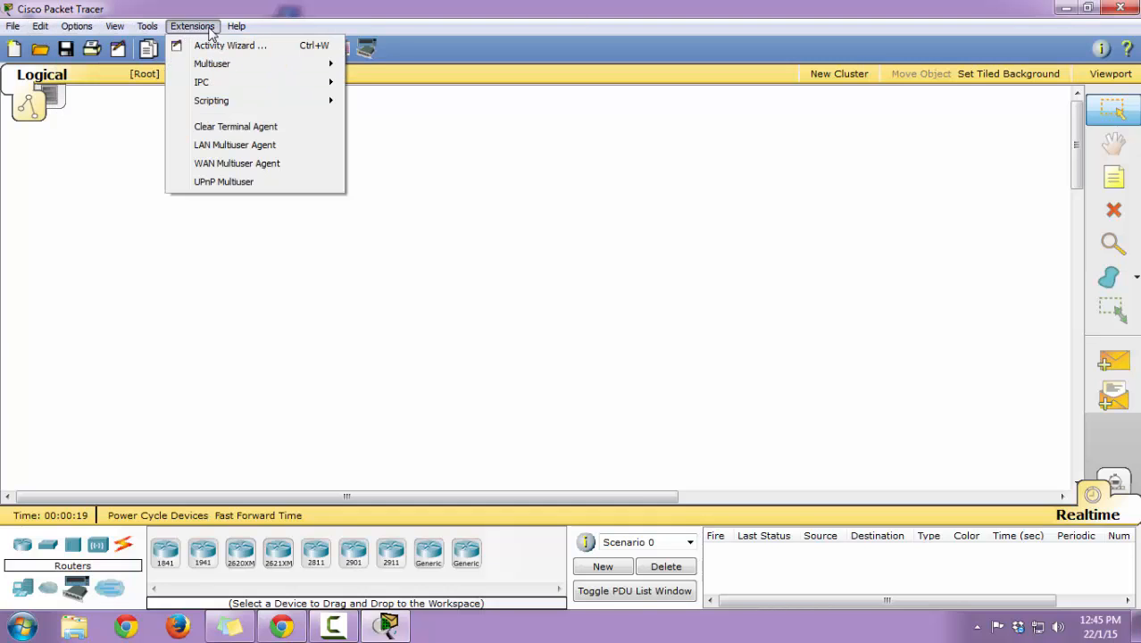
pyautogui.moveTo(232, 32)
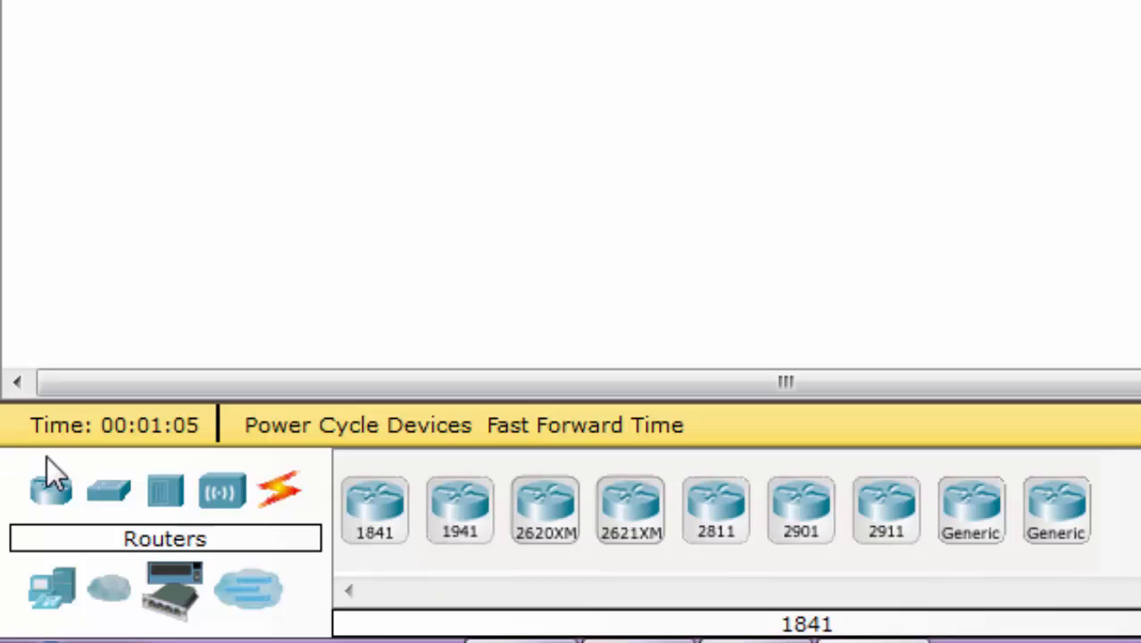
# Display the available switch models, and view the Simulation mode before returning to Realtime mode.
pyautogui.click(113, 498)
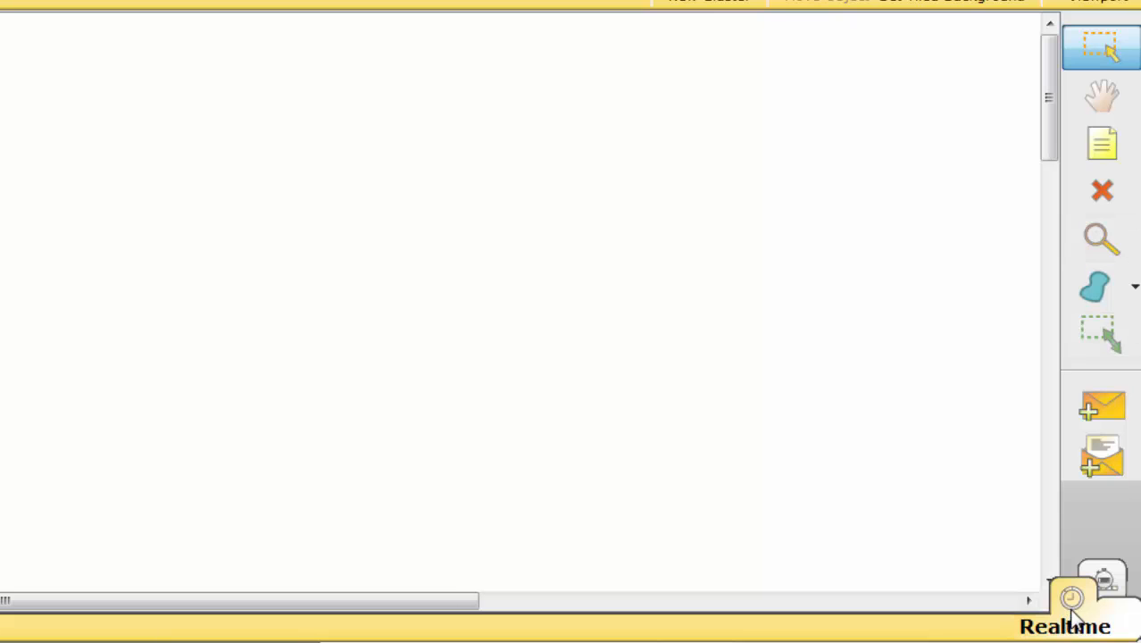
pyautogui.click(1107, 582)
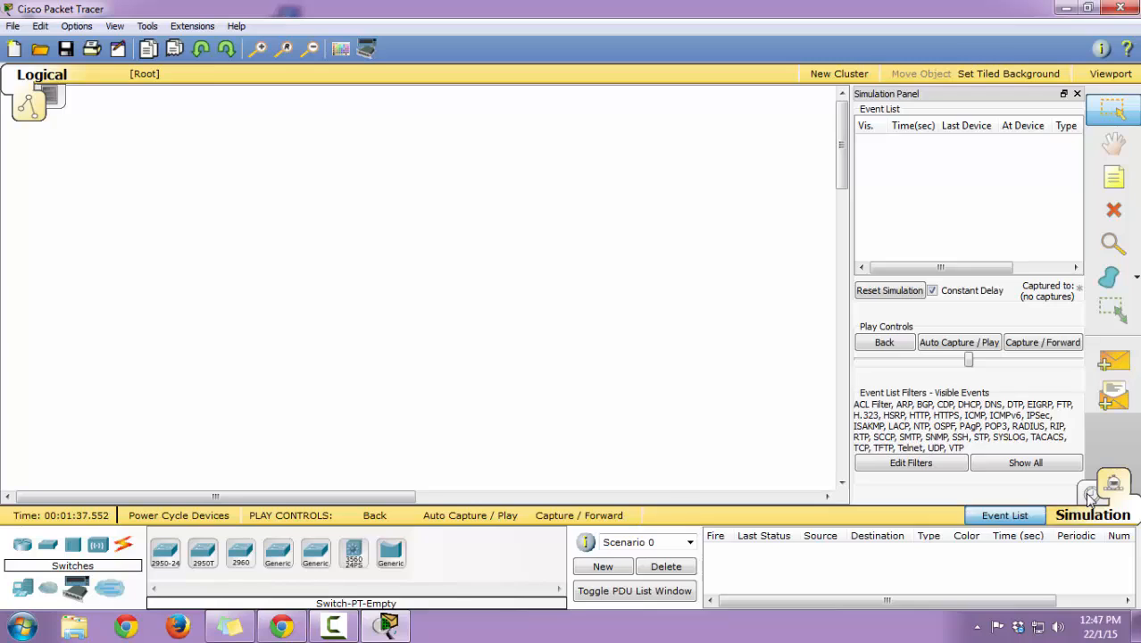
pyautogui.click(1091, 496)
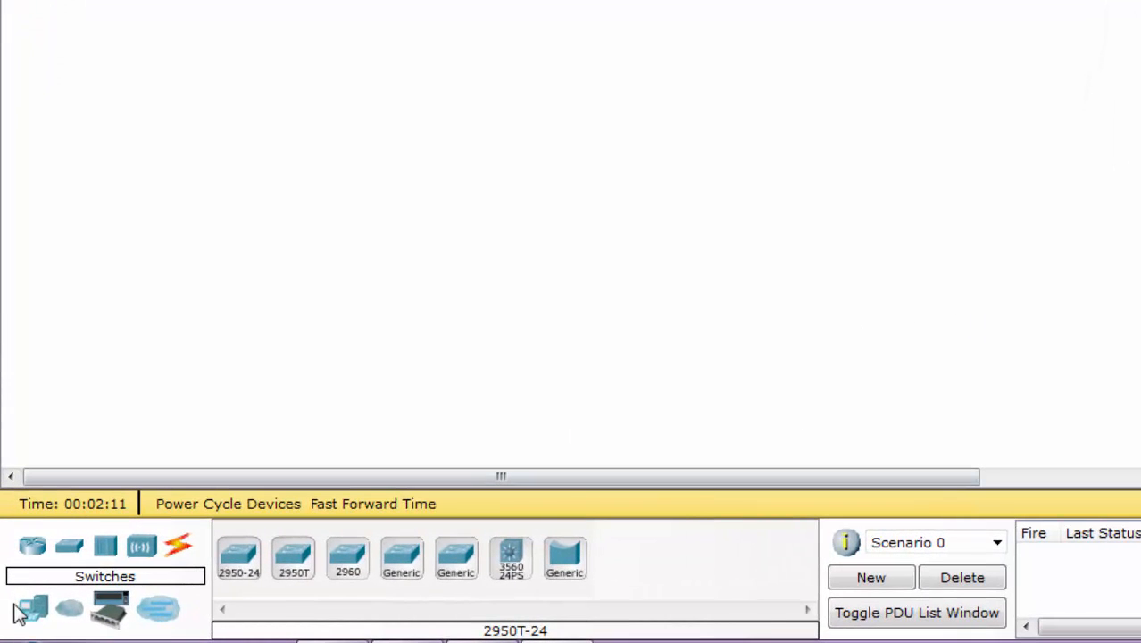
# Place a generic PC and a generic laptop side by side in the workspace, and a 2960 switch above and between them.
pyautogui.click(33, 611)
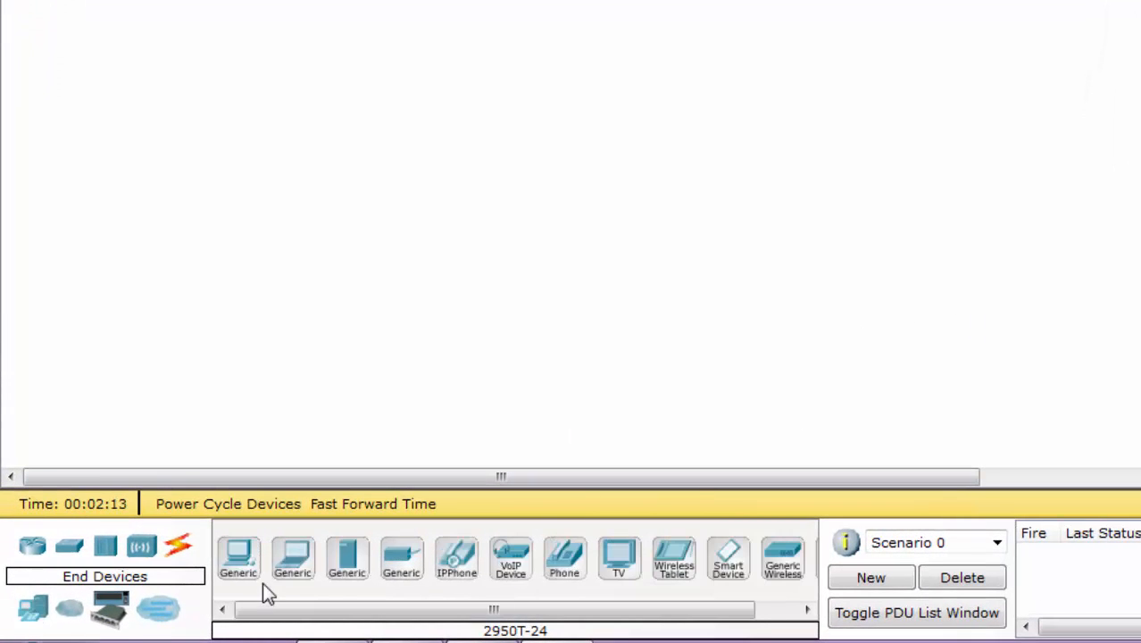
pyautogui.moveTo(237, 560); pyautogui.dragTo(252, 282)
pyautogui.moveTo(295, 563); pyautogui.dragTo(651, 285)
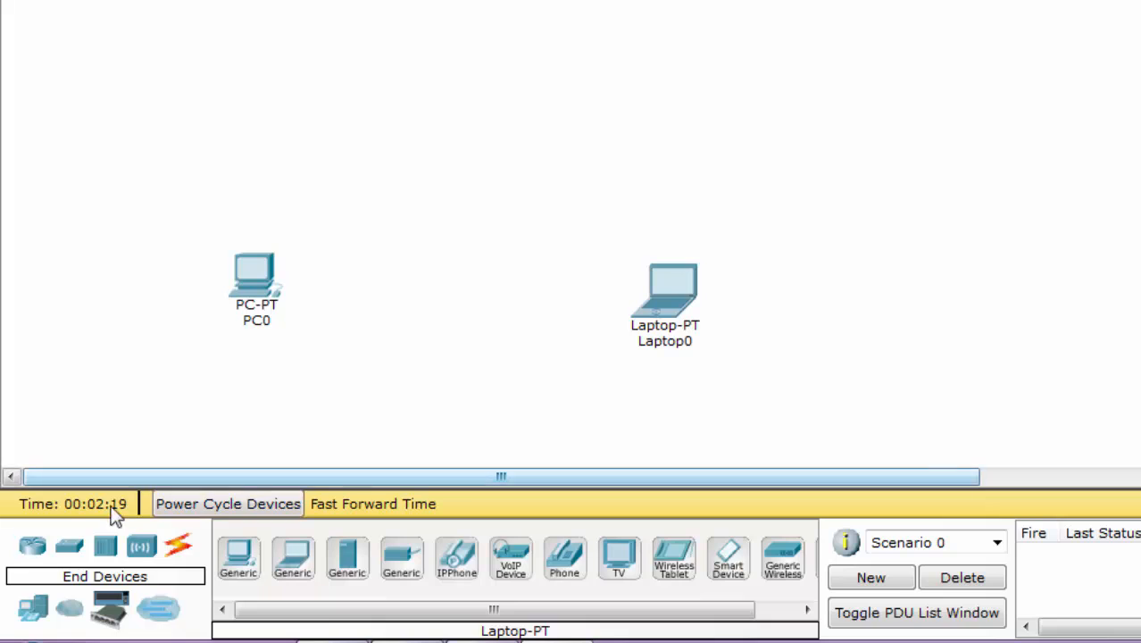
pyautogui.click(69, 549)
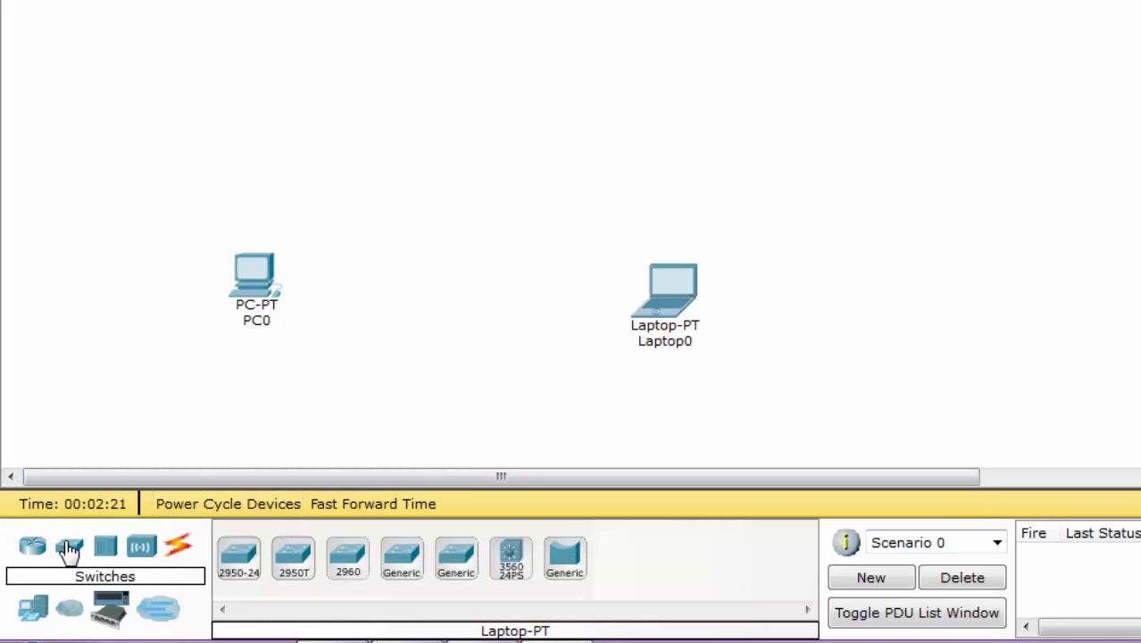
pyautogui.click(357, 562)
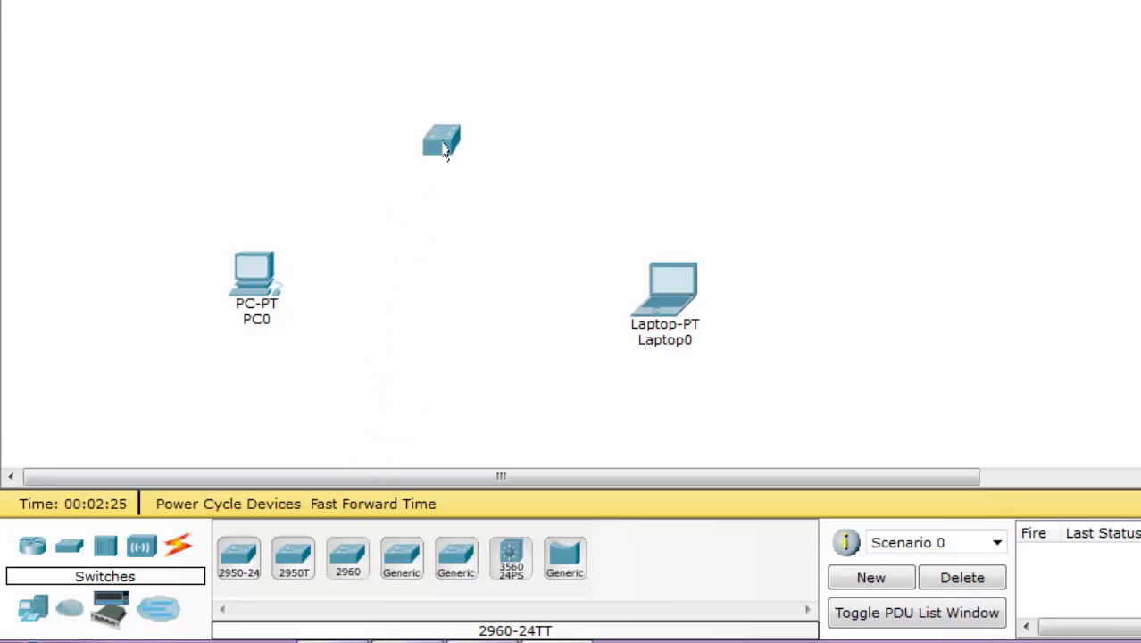
pyautogui.click(463, 120)
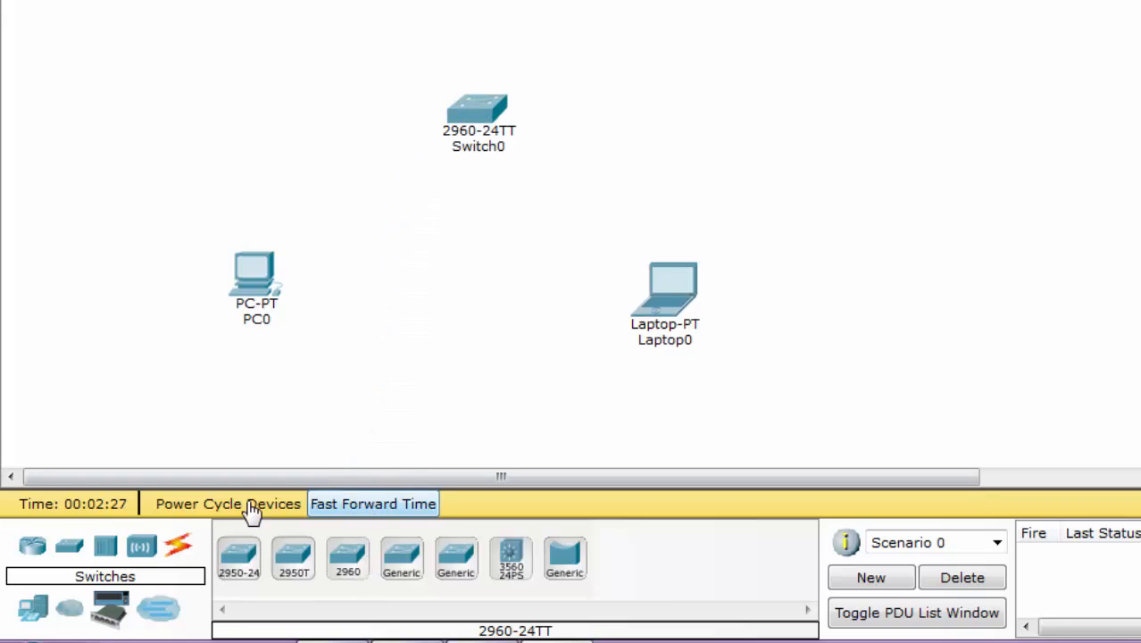
# Connect the PC and the laptop to the switch using the automatically chosen connection type, and move the switch slightly higher.
pyautogui.click(182, 548)
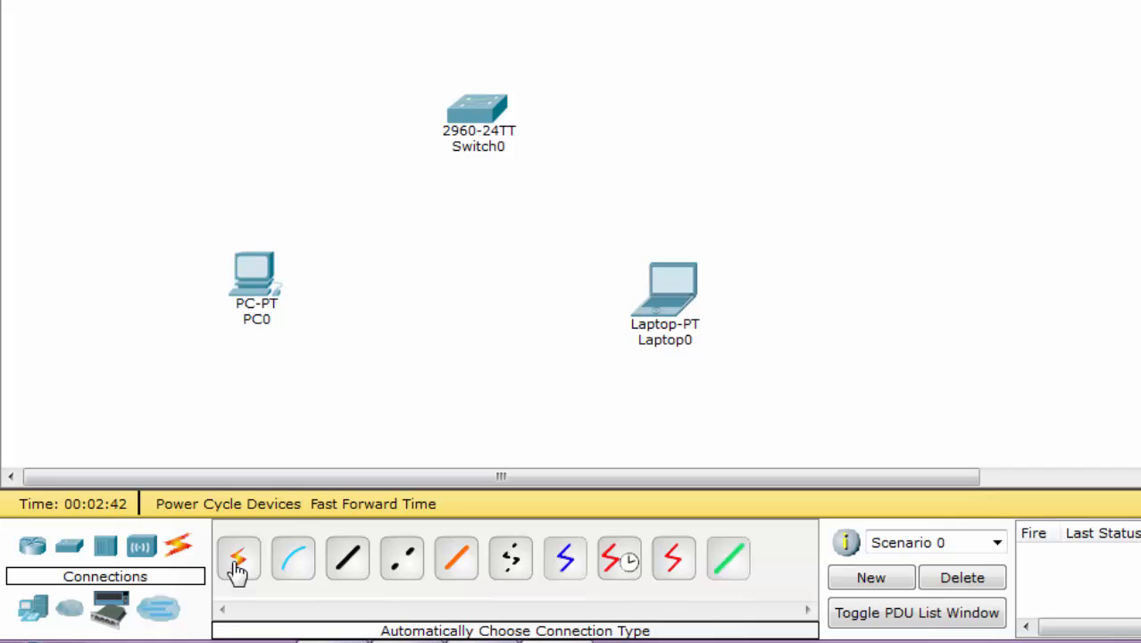
pyautogui.click(237, 570)
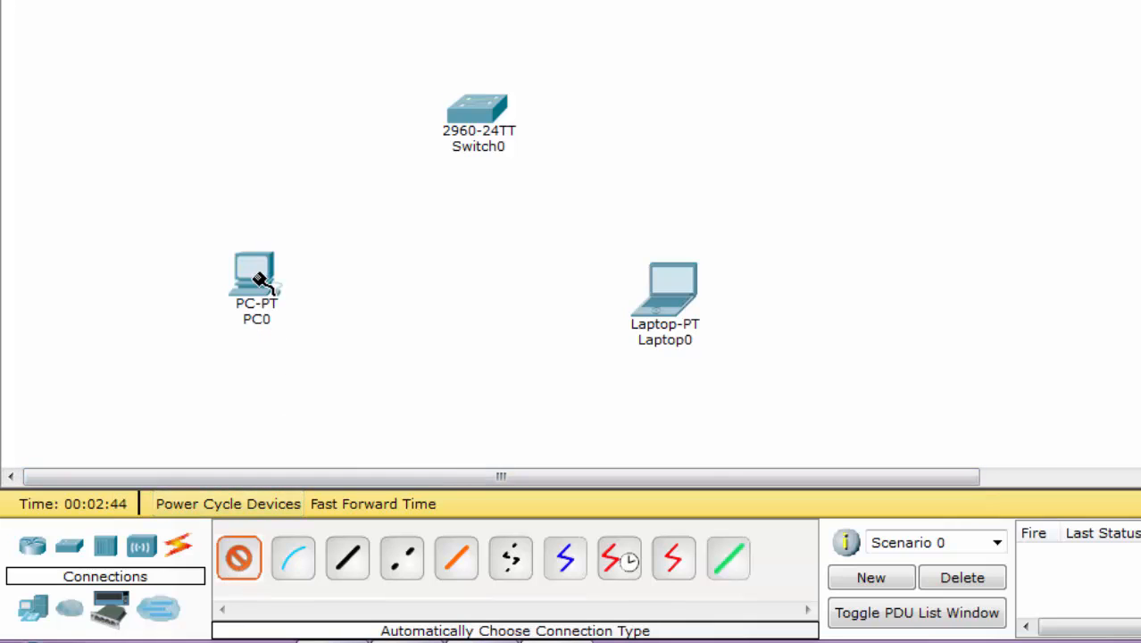
pyautogui.click(280, 298)
pyautogui.click(457, 125)
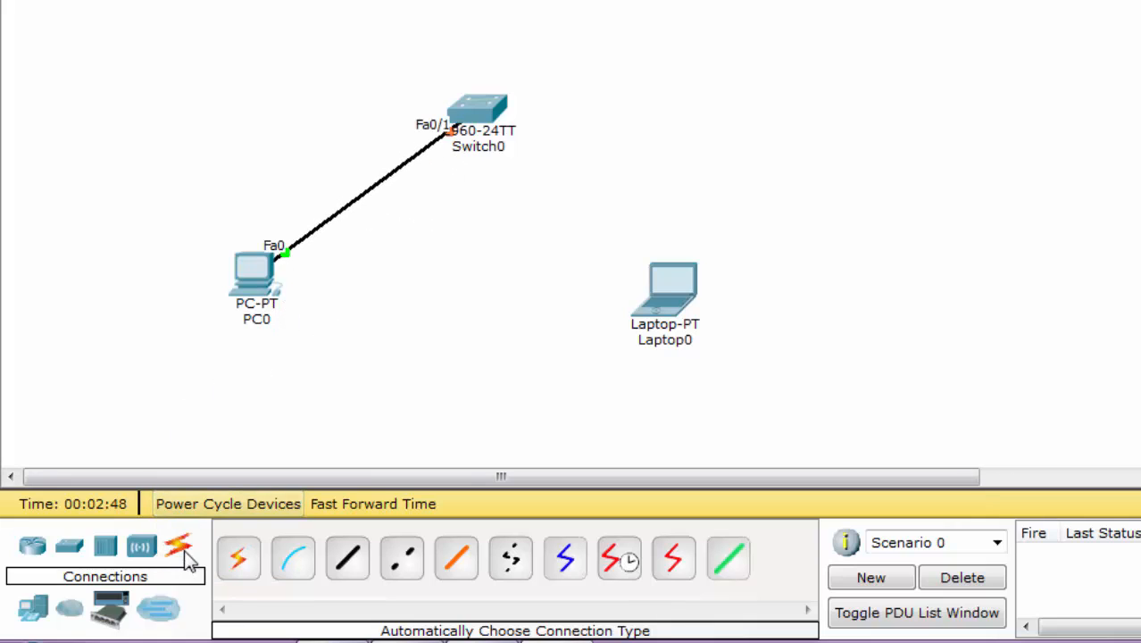
pyautogui.click(239, 568)
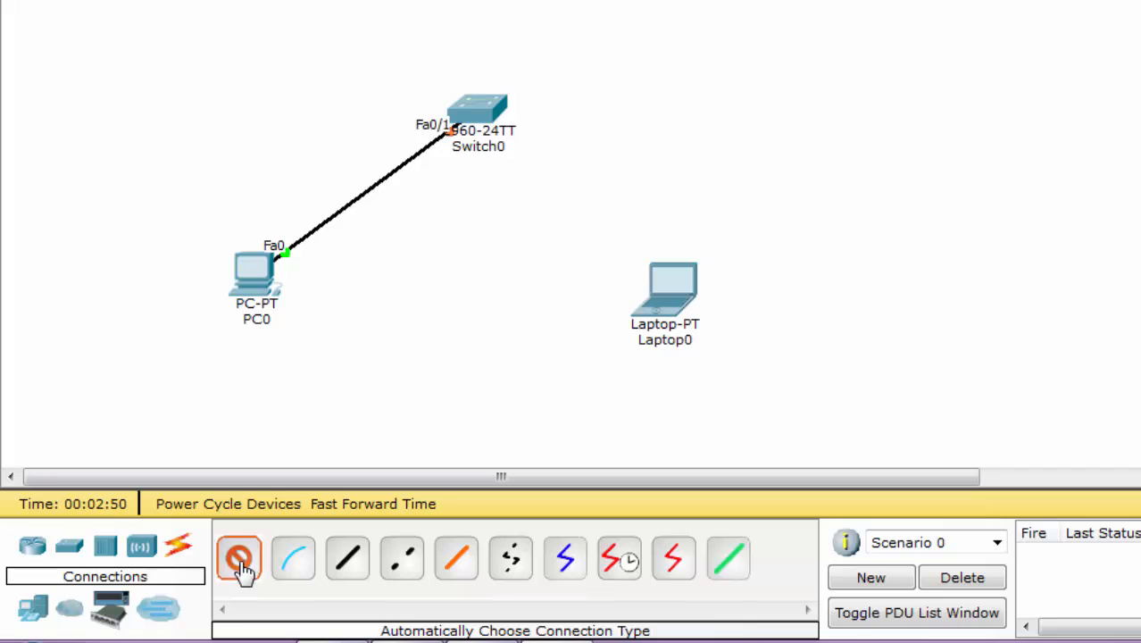
pyautogui.click(487, 116)
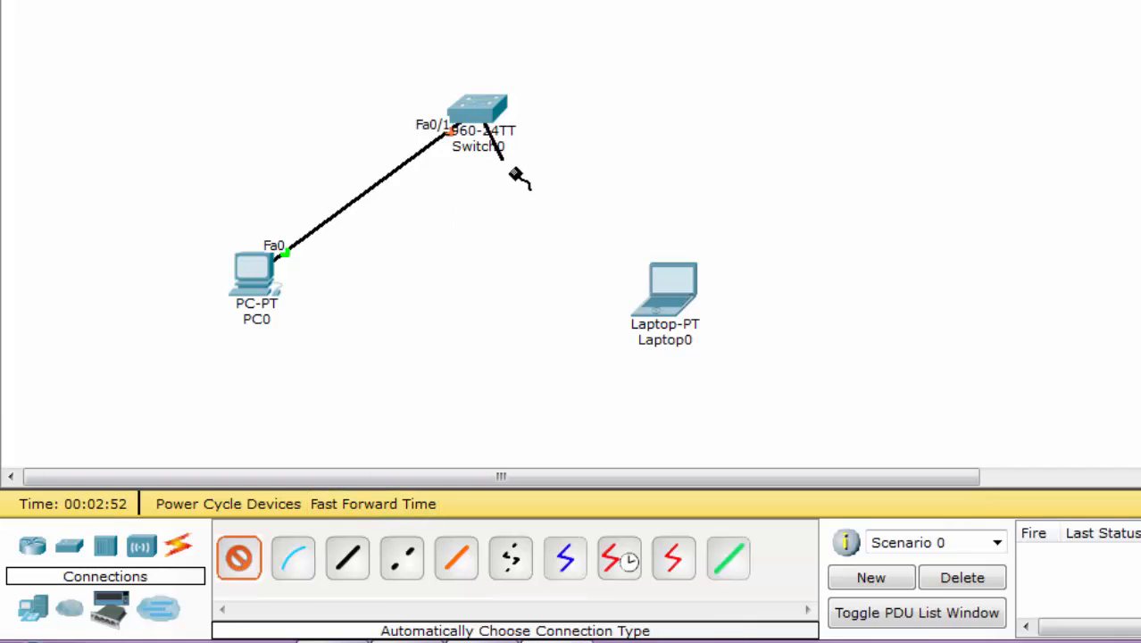
pyautogui.click(665, 290)
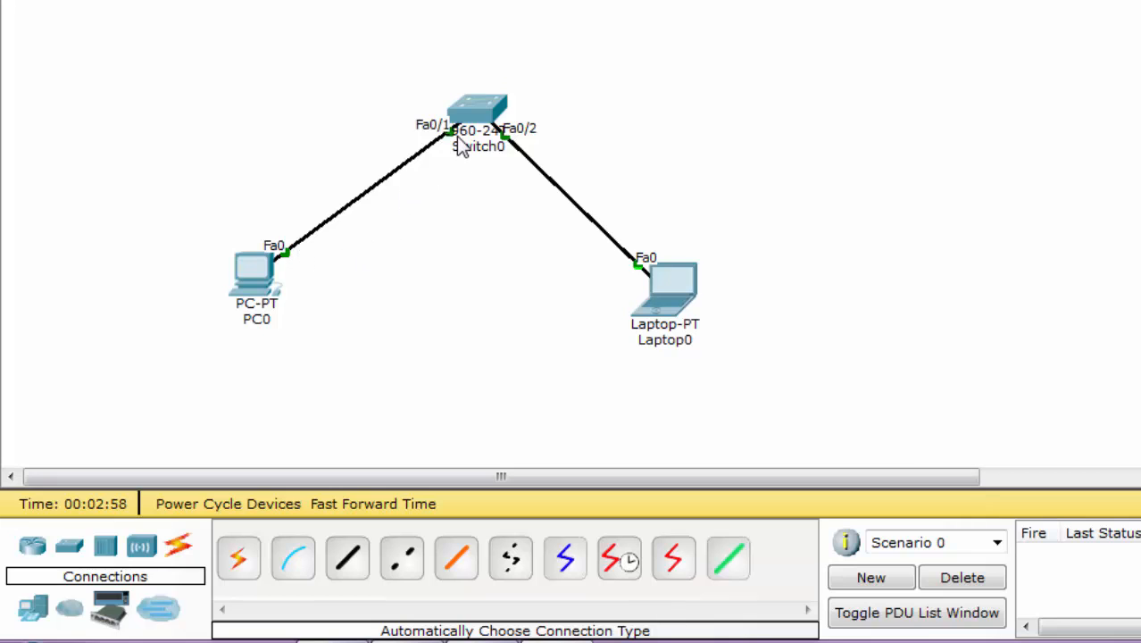
pyautogui.moveTo(461, 140)
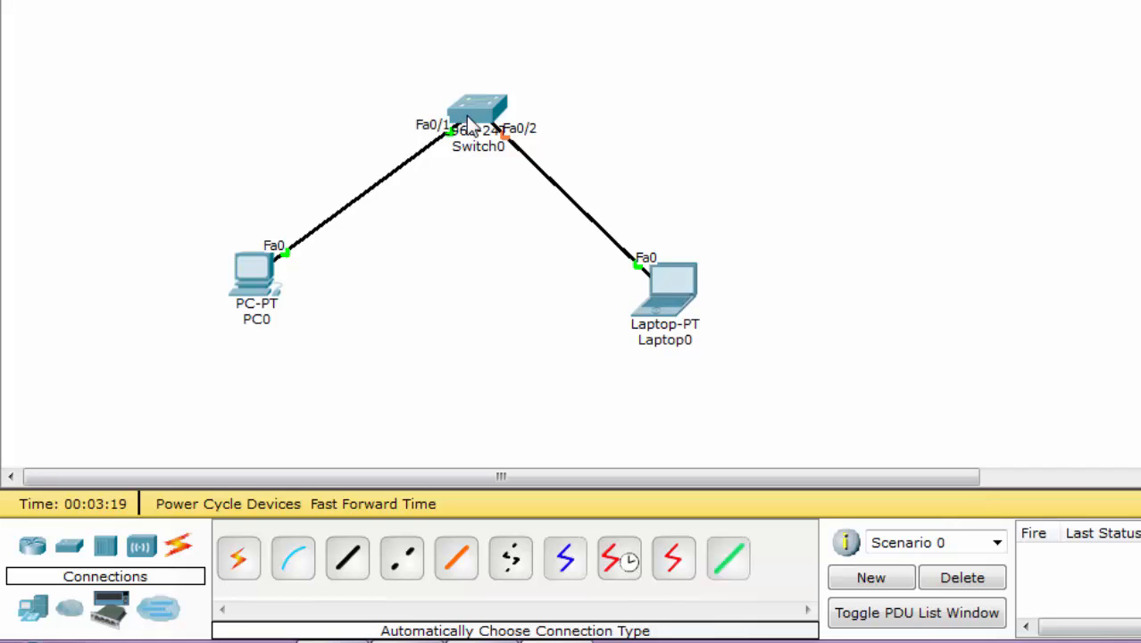
pyautogui.moveTo(468, 123); pyautogui.dragTo(482, 60)
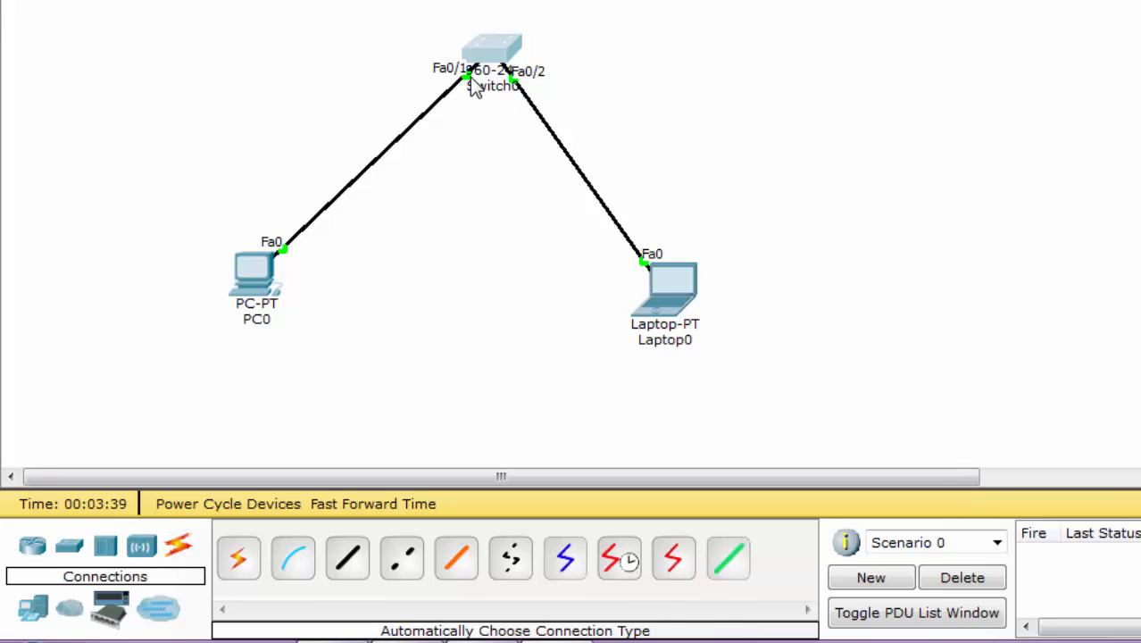
# Add a text note below PC0 with its owner's first name followed by "PC".
pyautogui.moveTo(474, 85)
pyautogui.moveTo(670, 278)
pyautogui.moveTo(511, 47)
pyautogui.click(227, 359)
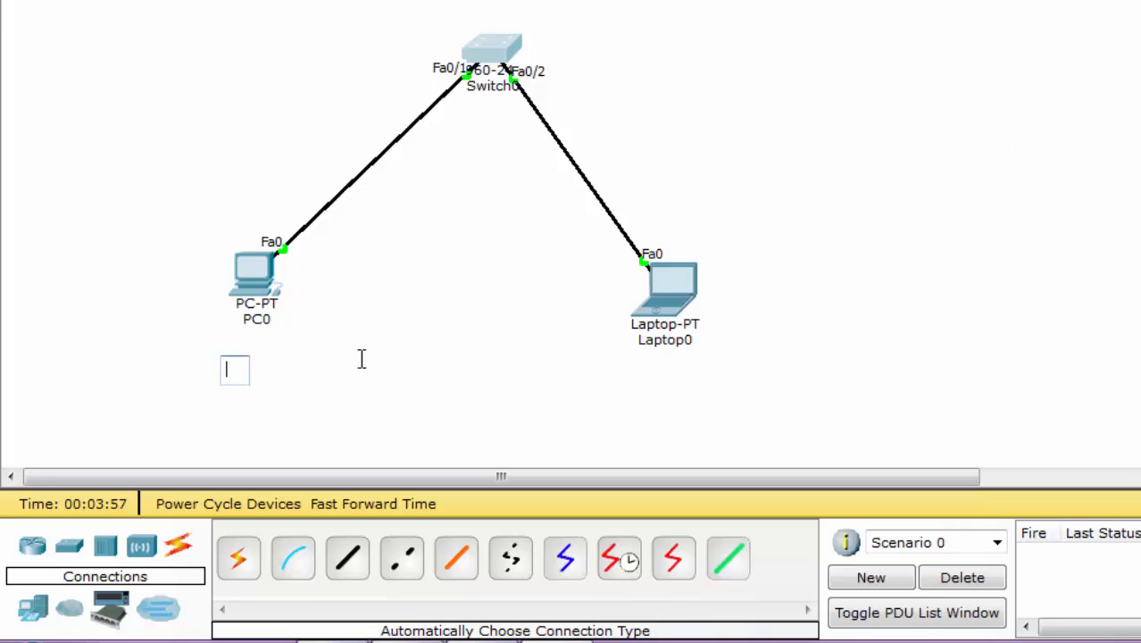
pyautogui.write('jon')
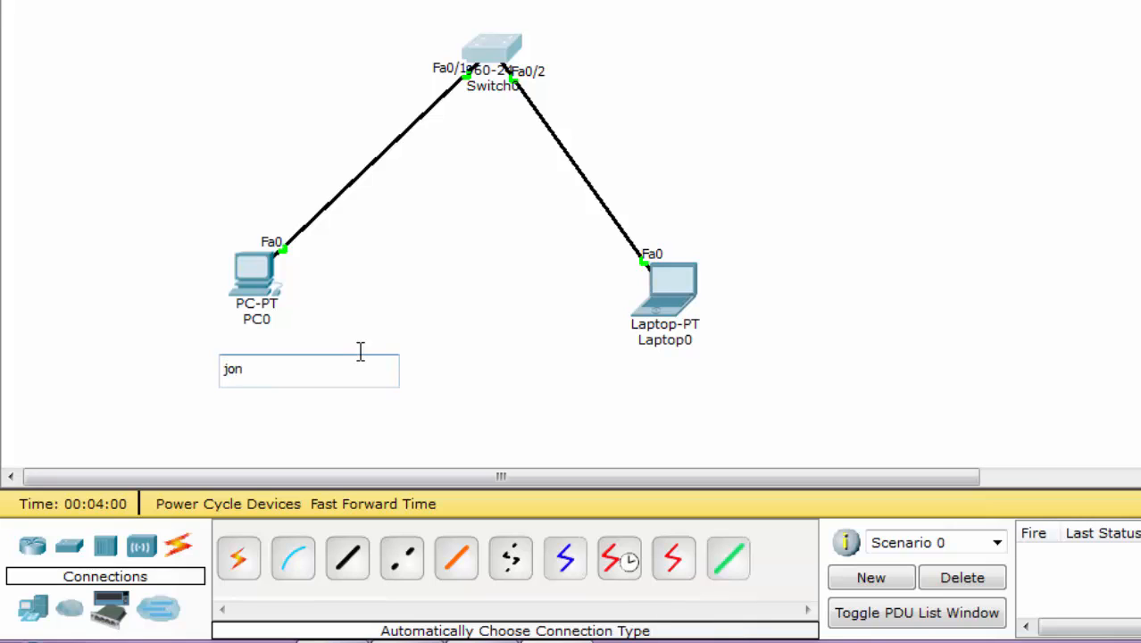
pyautogui.press('BackSpace')
pyautogui.write('hn PC')
pyautogui.click(589, 270)
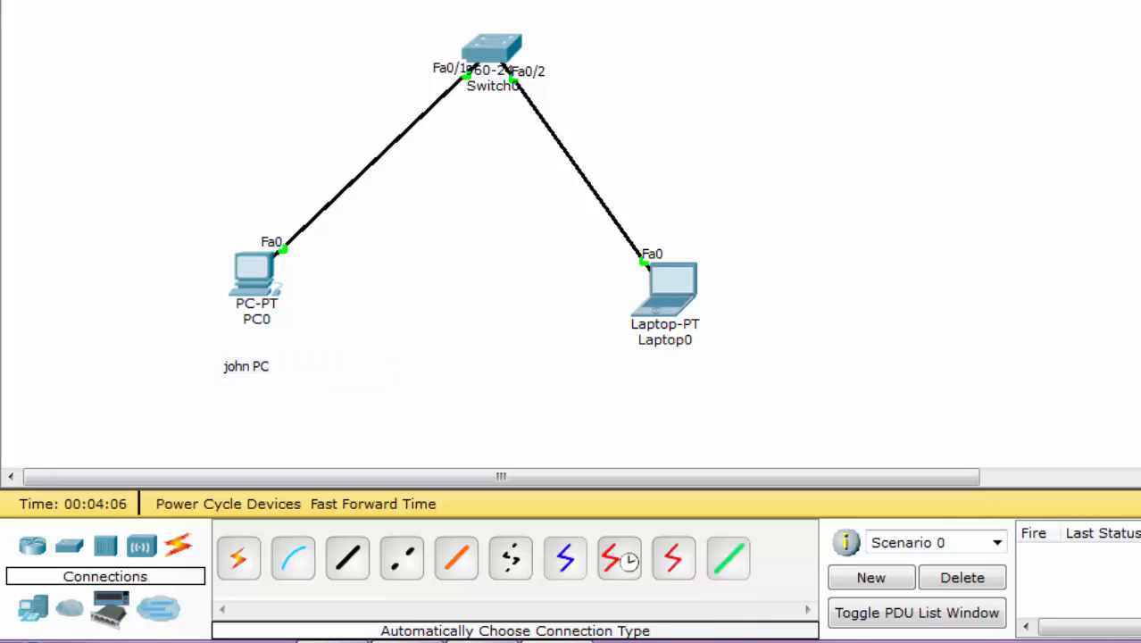
# Add a text note below Laptop0 with its owner's first name followed by "PC".
pyautogui.click(669, 374)
pyautogui.write('stac')
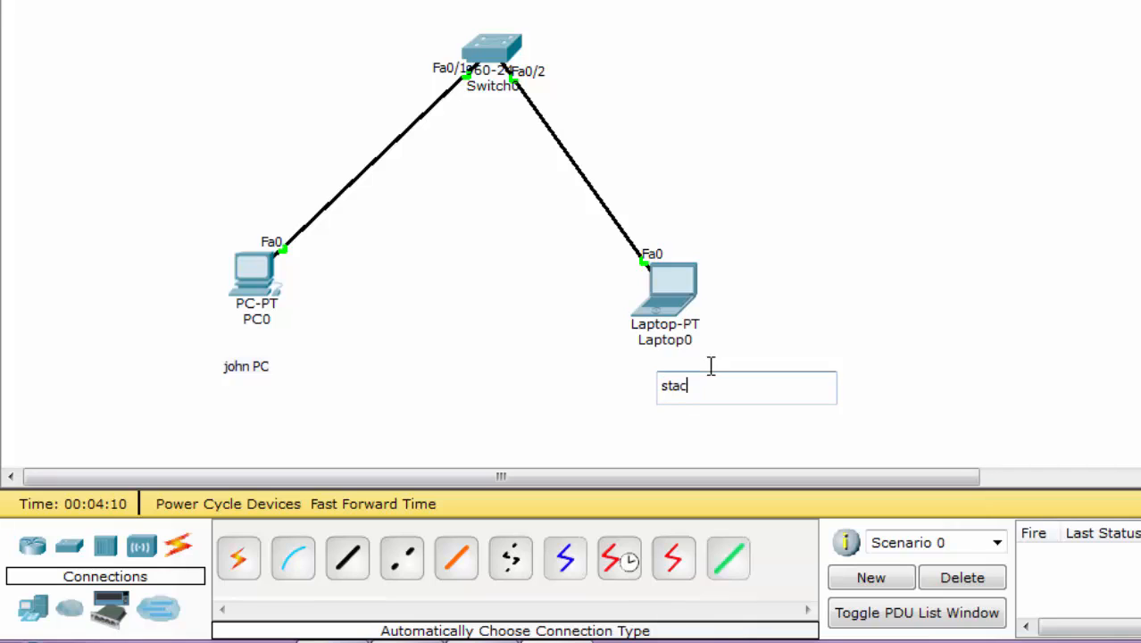
pyautogui.write('y PC')
pyautogui.click(1024, 242)
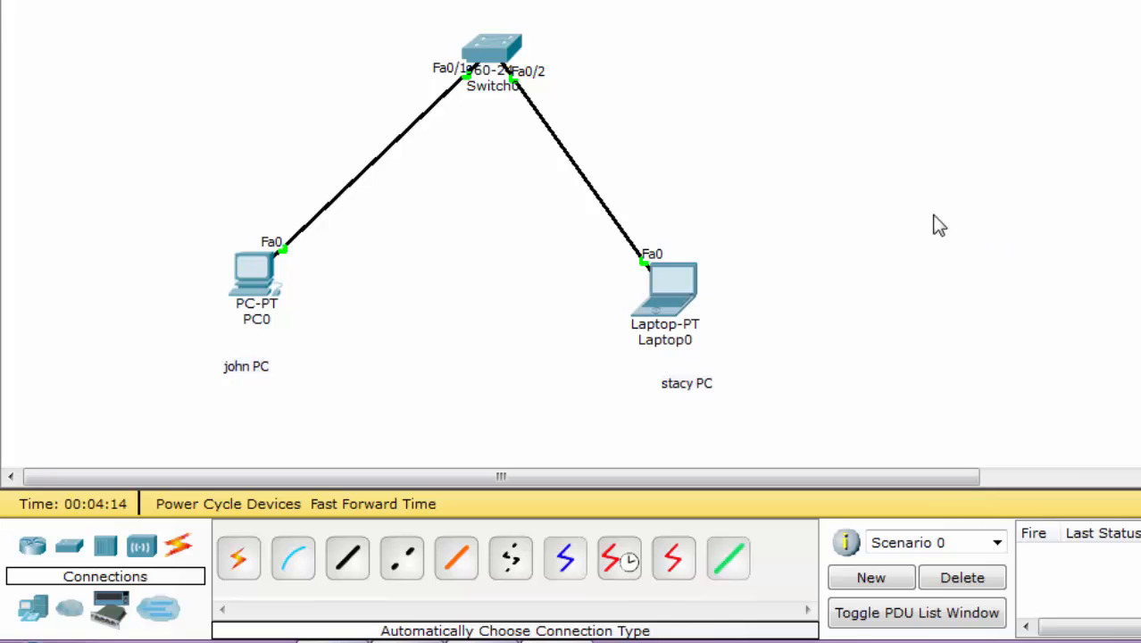
# Open PC0 and examine its physical modules, global configuration settings, desktop applications, and software and services.
pyautogui.click(251, 288)
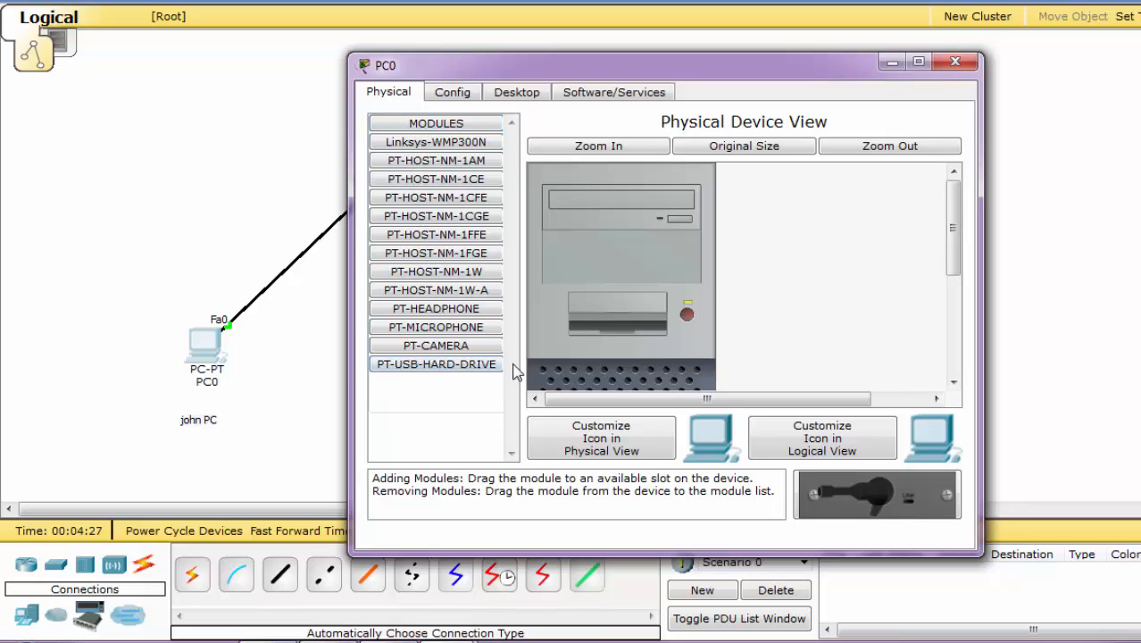
pyautogui.click(446, 94)
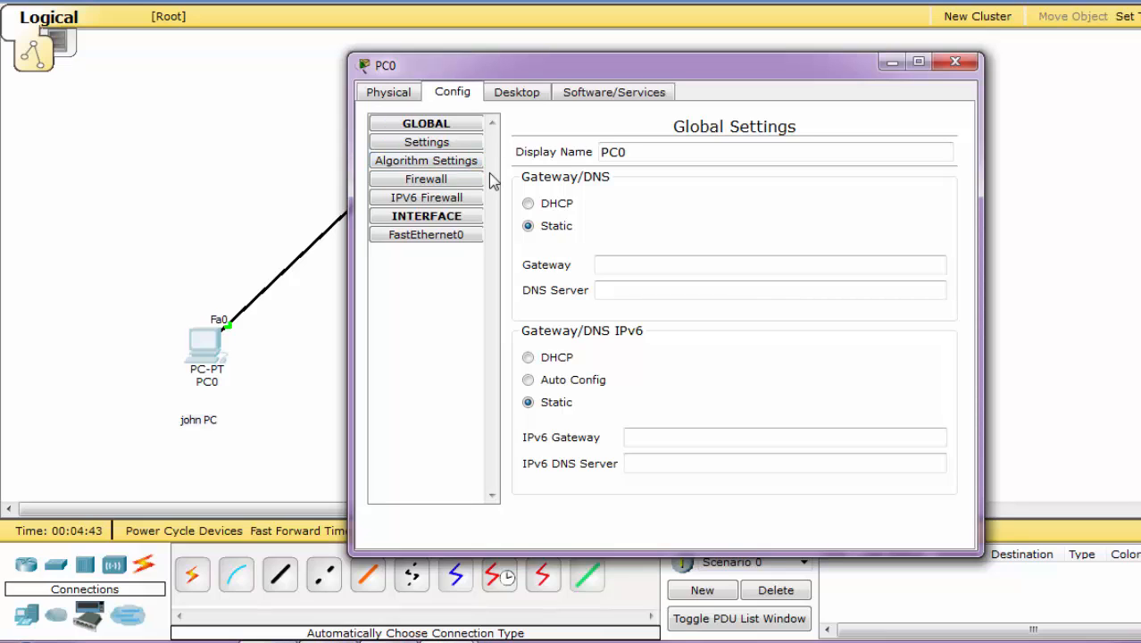
pyautogui.click(512, 100)
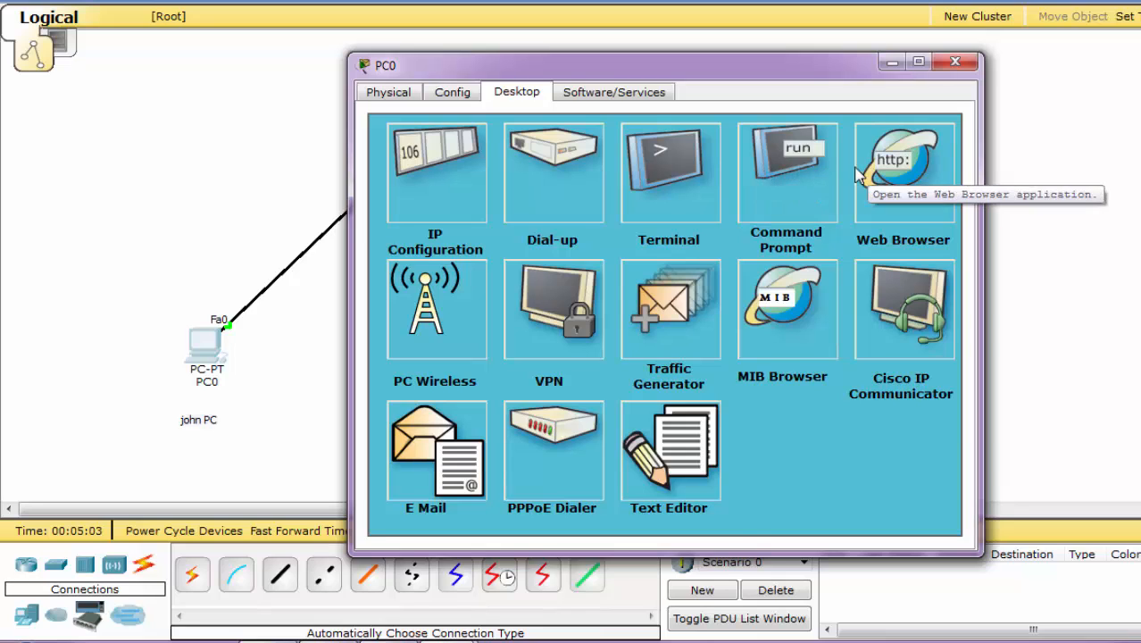
pyautogui.click(631, 101)
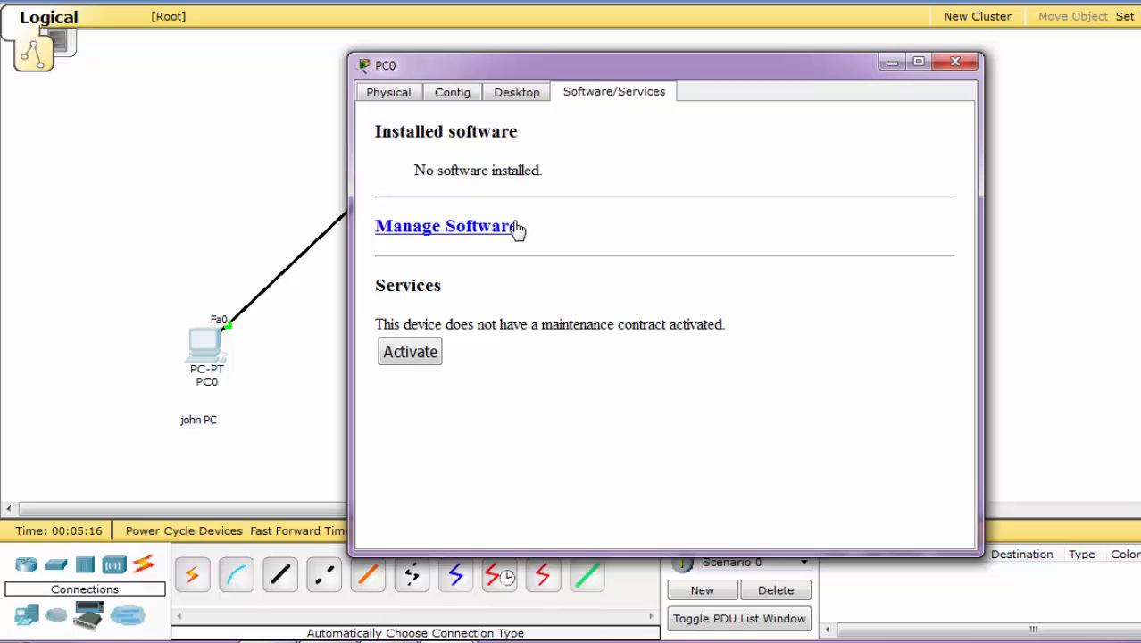
# Assign PC0 the static IP address 192.168.10.2 with subnet mask 255.255.255.0, and close its window.
pyautogui.click(503, 100)
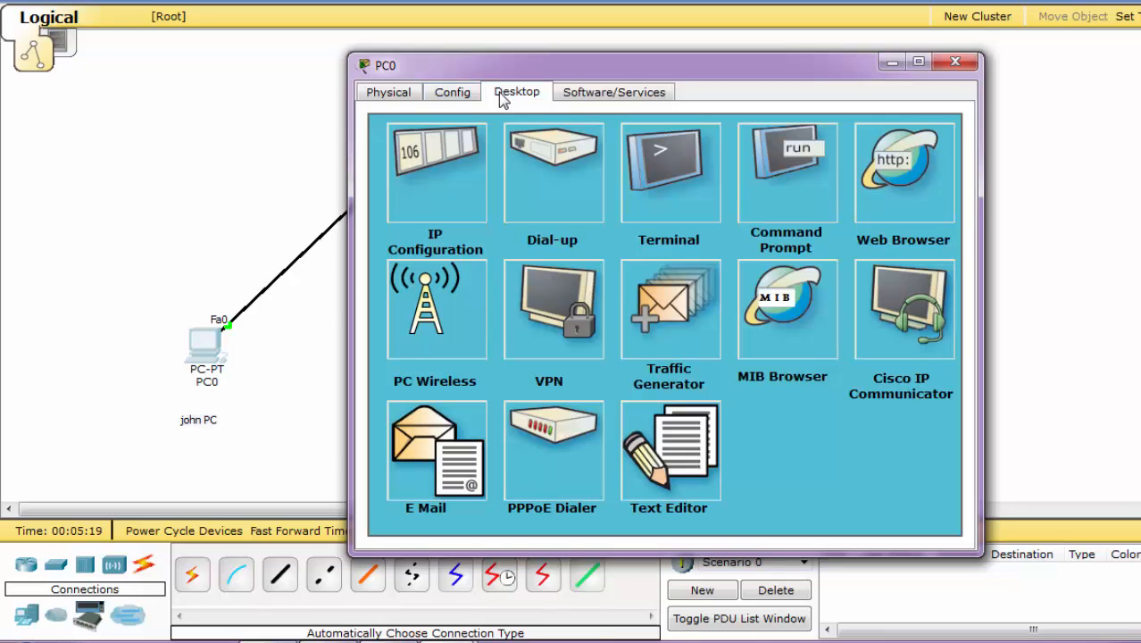
pyautogui.click(443, 195)
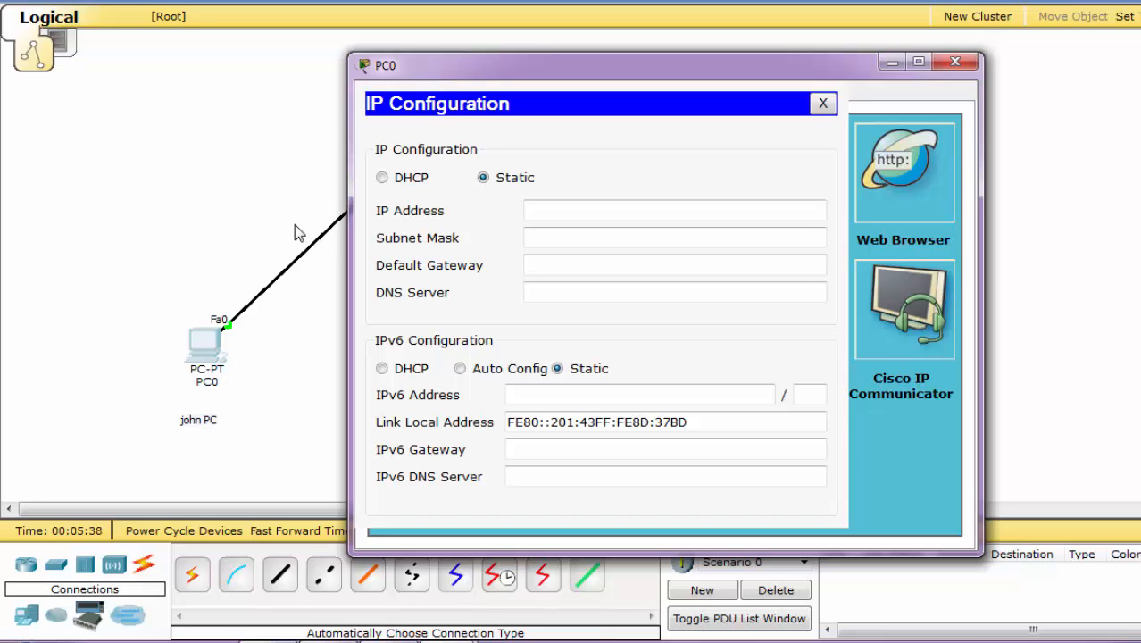
pyautogui.click(535, 211)
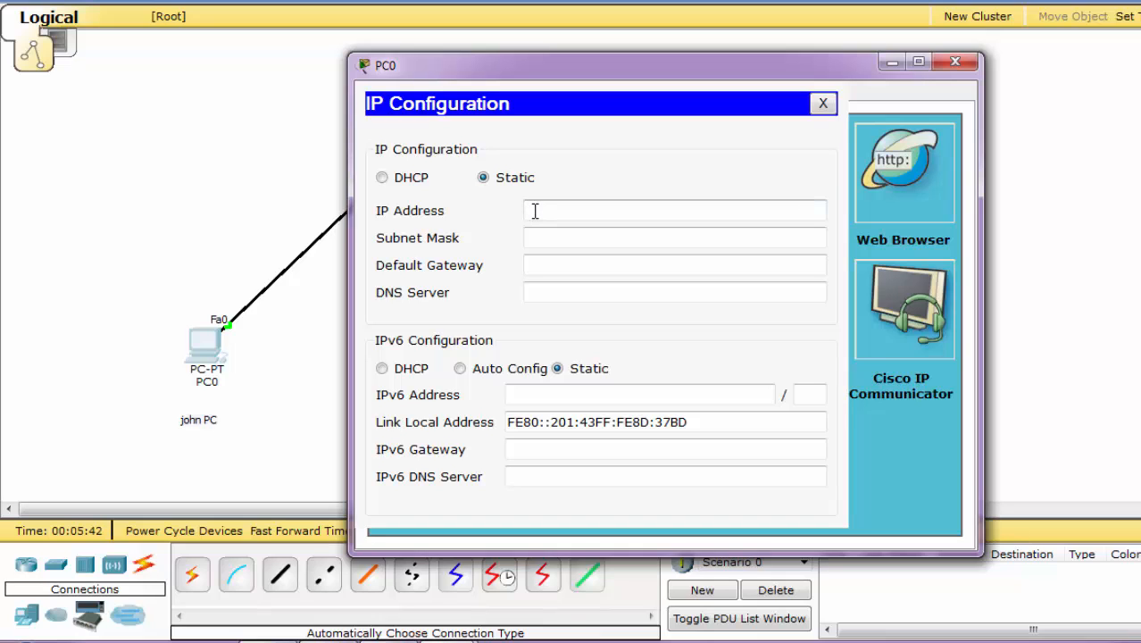
pyautogui.write('1')
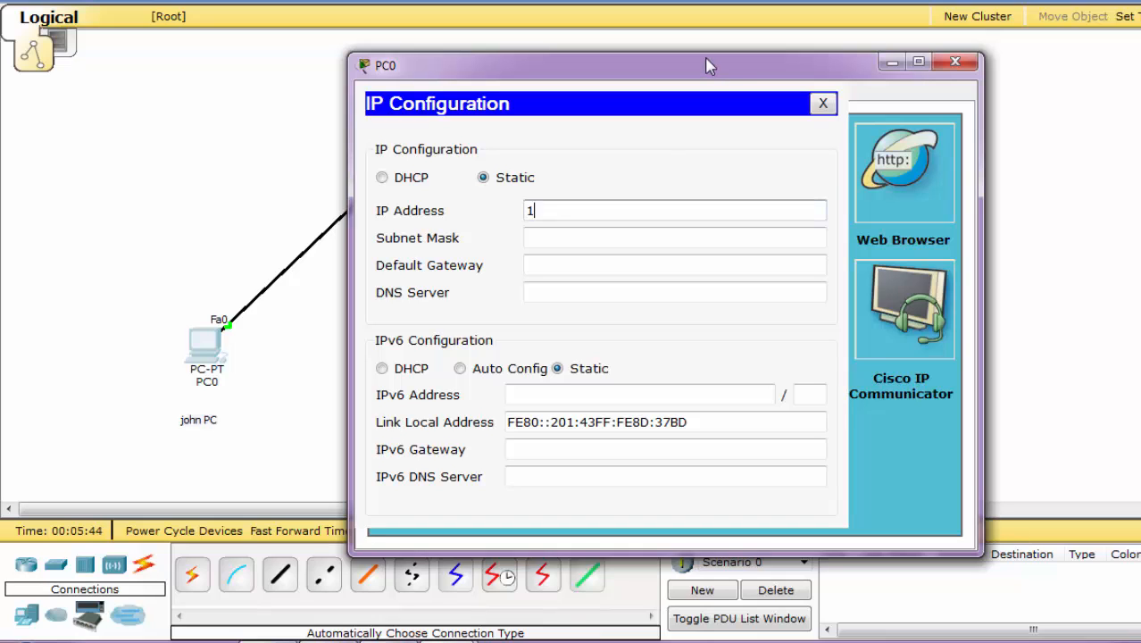
pyautogui.write('92.168.10.2')
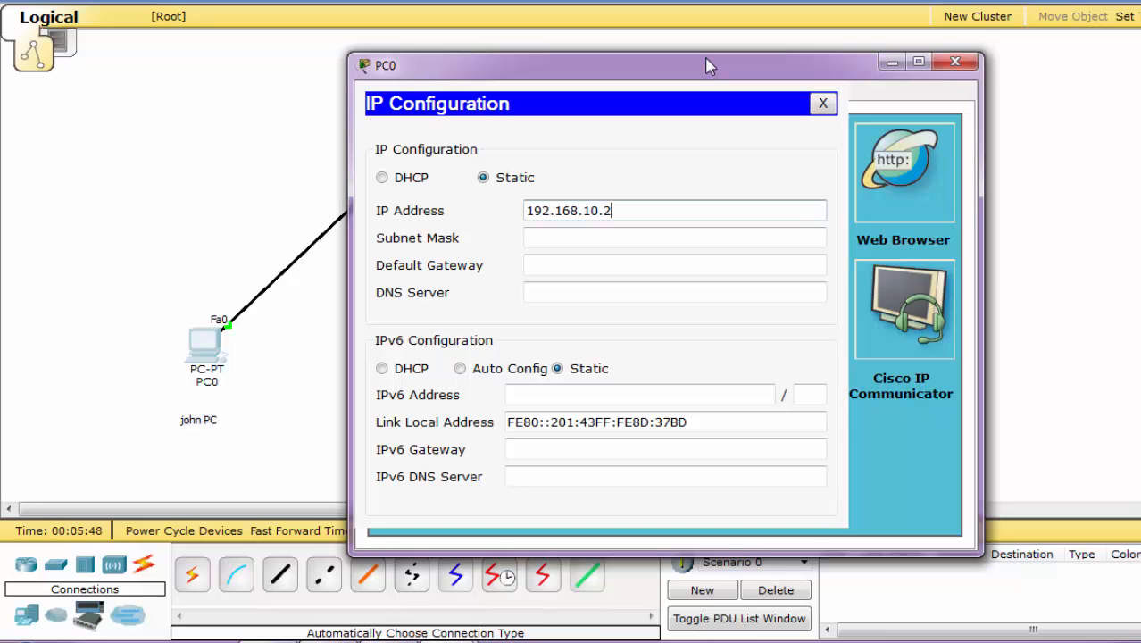
pyautogui.press('Tab')
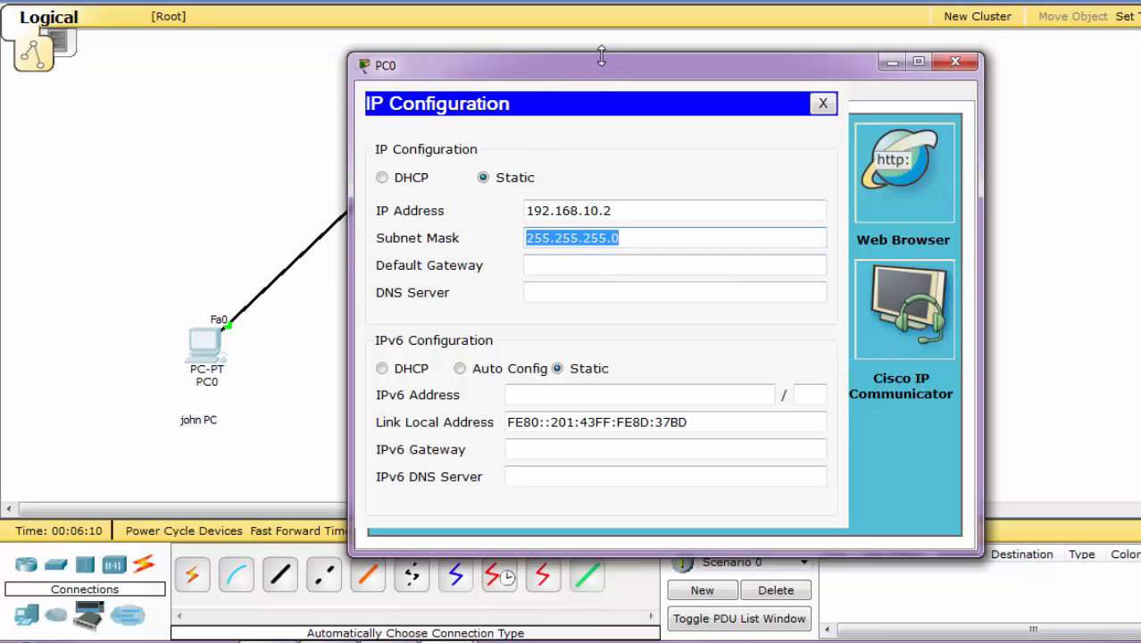
pyautogui.moveTo(613, 64); pyautogui.dragTo(786, 40)
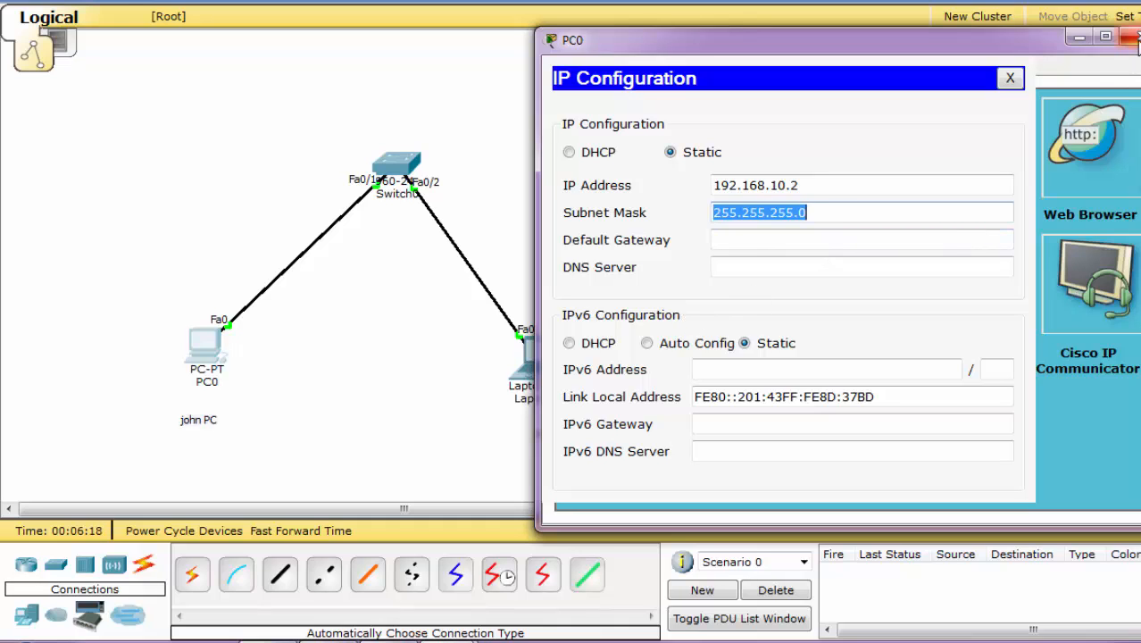
pyautogui.click(1130, 37)
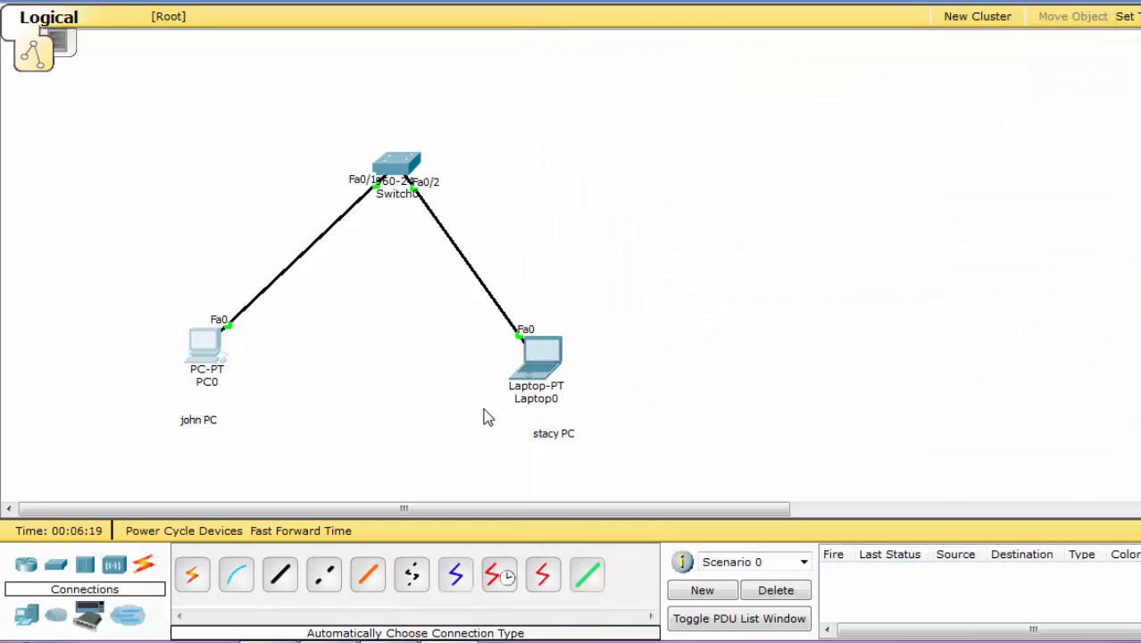
# Assign Laptop0 the static IP address 192.168.10.3 with subnet mask 255.255.255.0, and close its window.
pyautogui.click(549, 376)
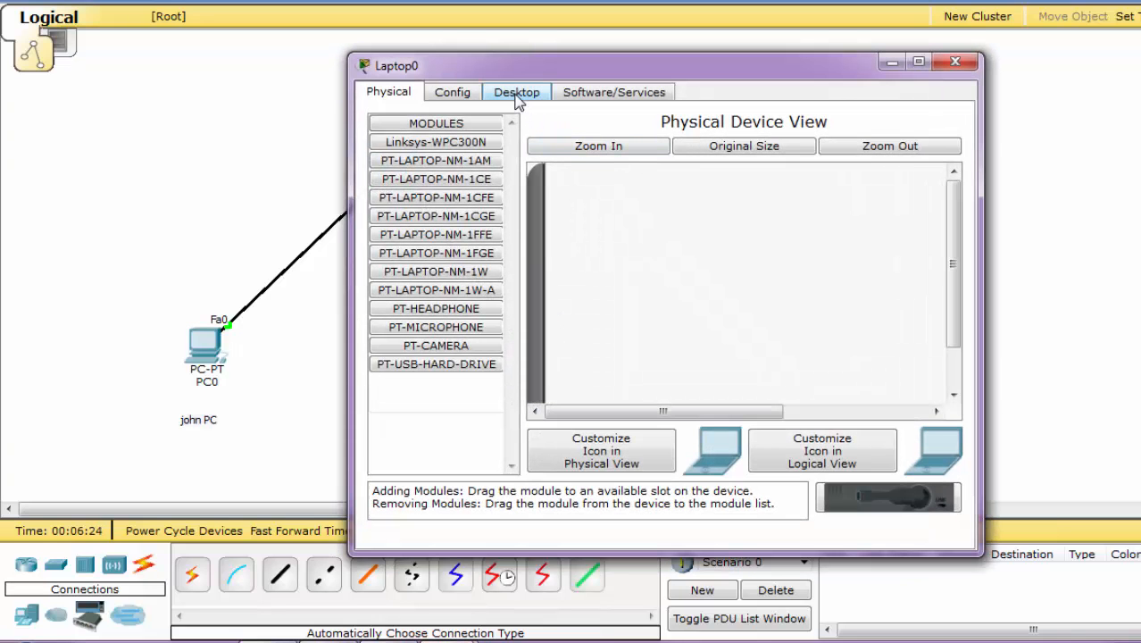
pyautogui.click(517, 95)
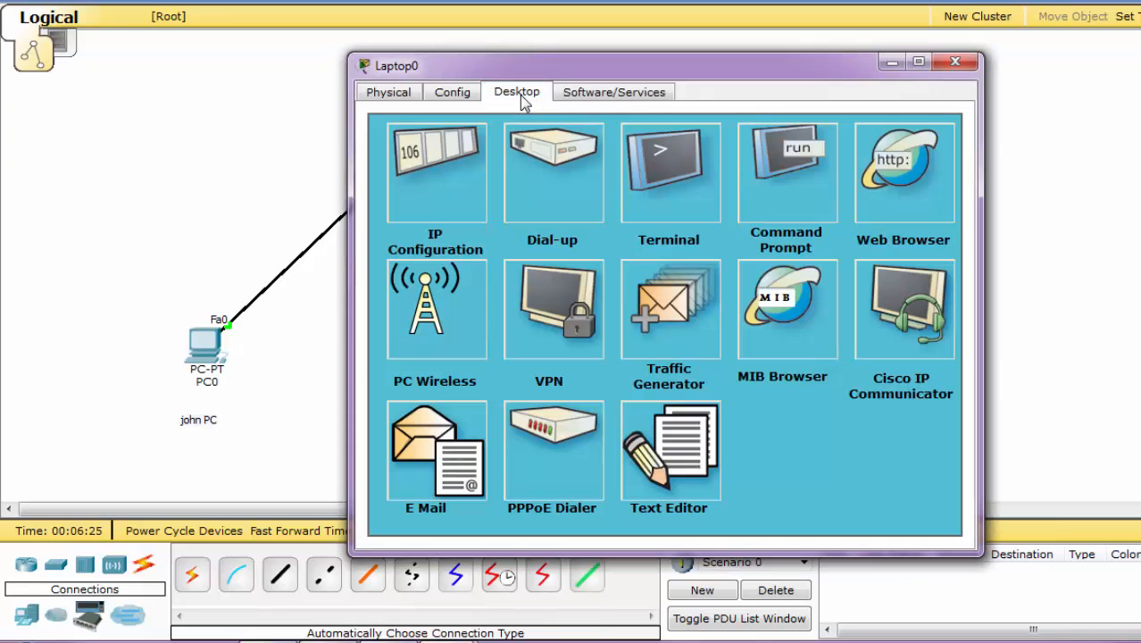
pyautogui.click(434, 159)
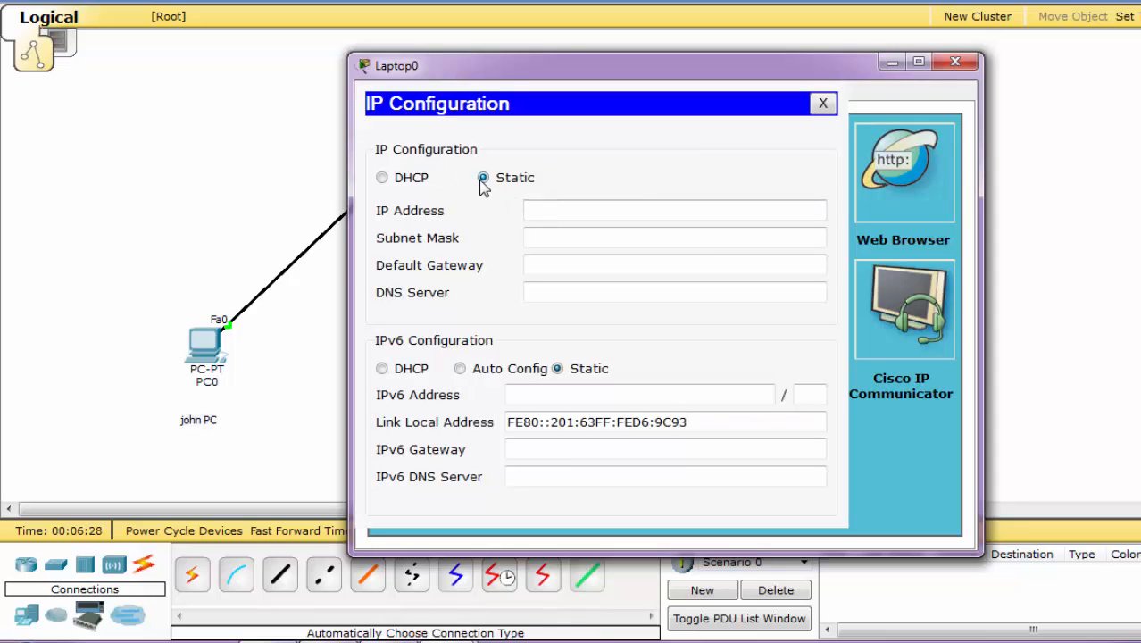
pyautogui.click(541, 208)
pyautogui.write('192.168')
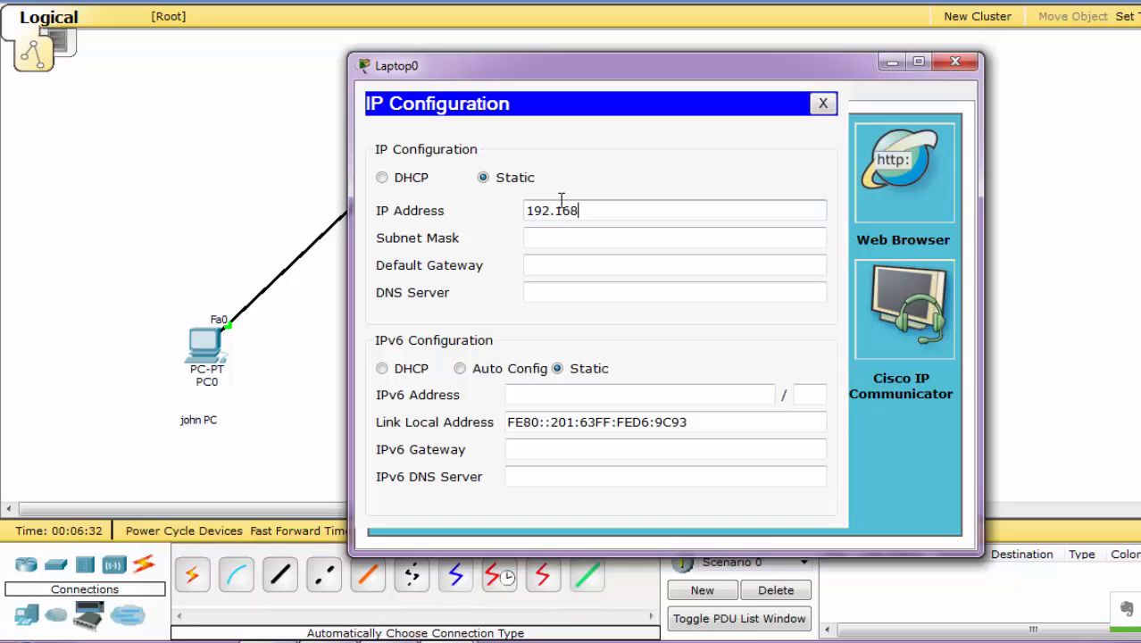
pyautogui.write('.10.3')
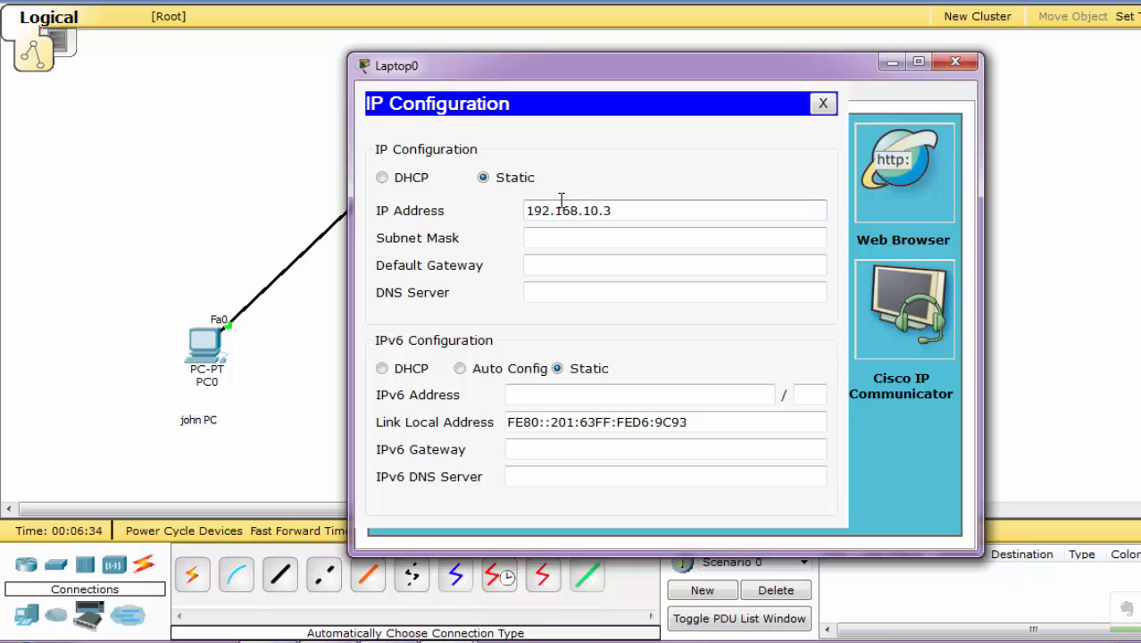
pyautogui.press('Tab')
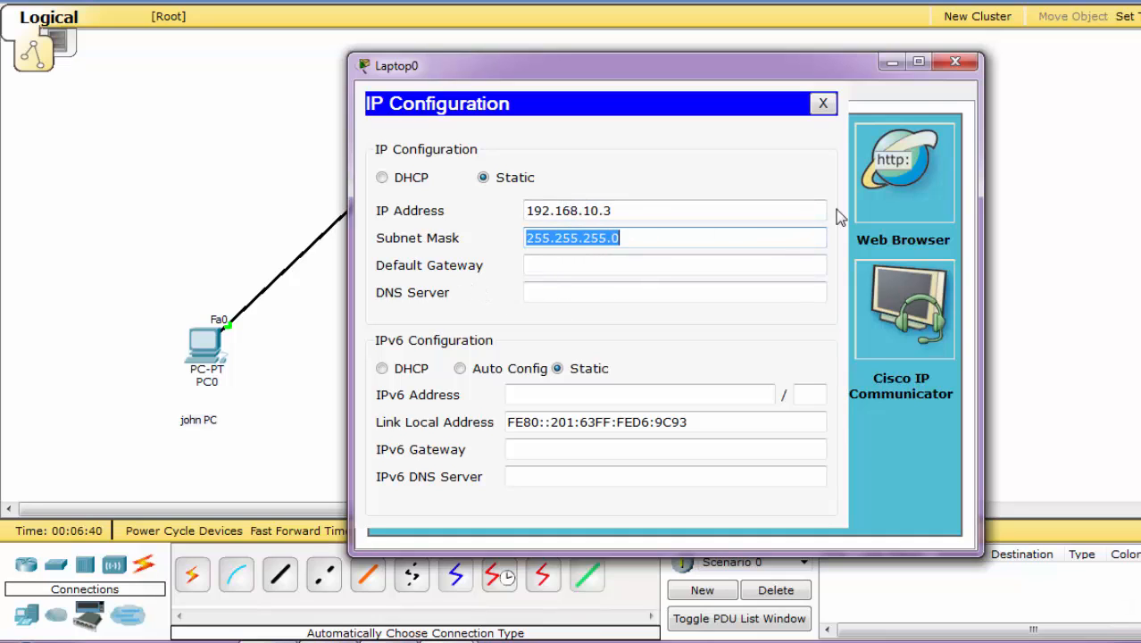
pyautogui.click(957, 64)
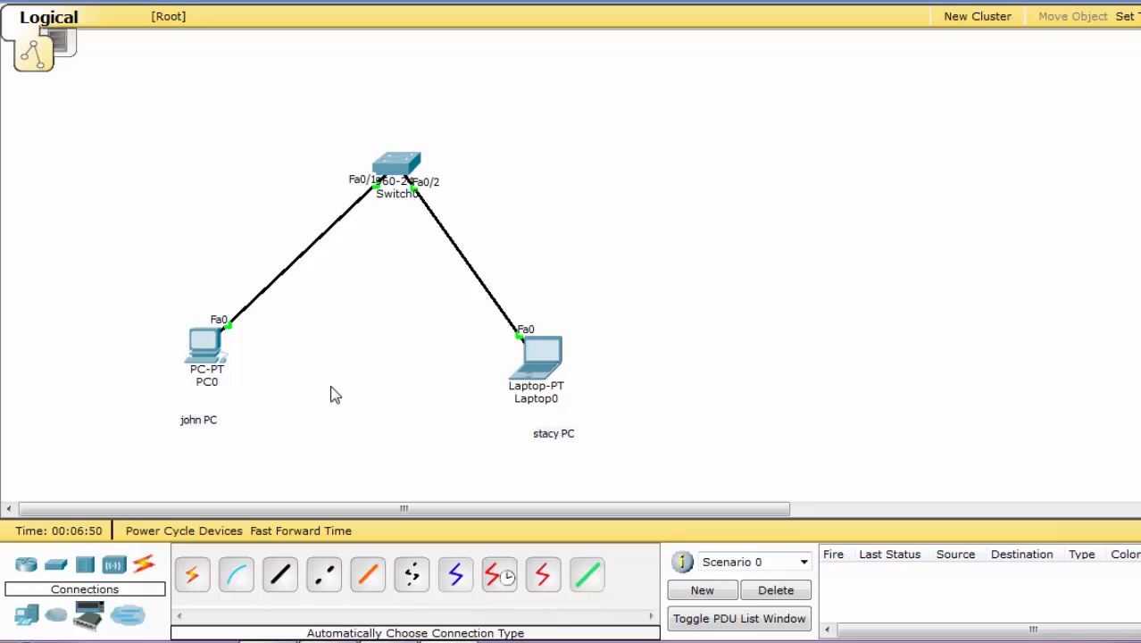
# Ping 192.168.10.3 from PC0's command prompt, examine the packet statistics, and close the PC0 window.
pyautogui.click(204, 365)
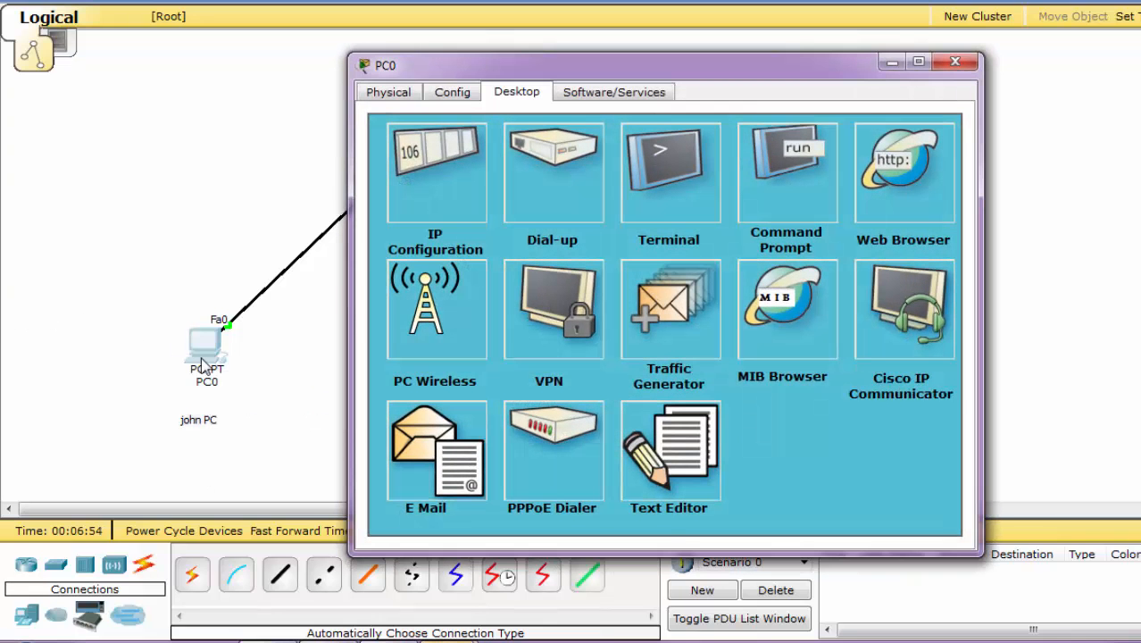
pyautogui.click(774, 169)
pyautogui.write('p')
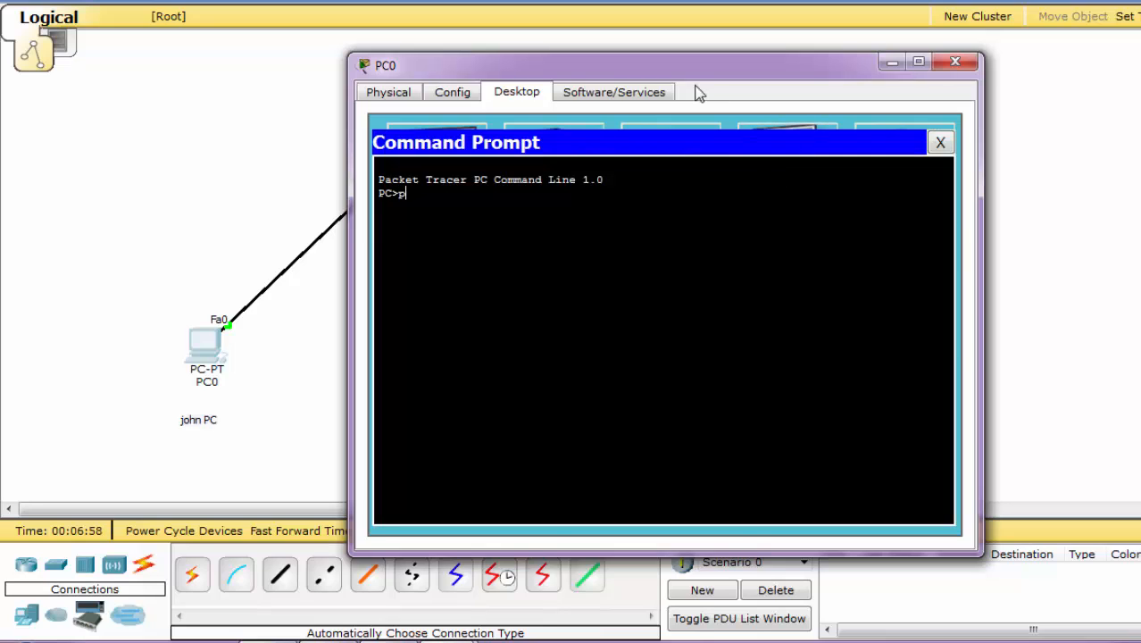
pyautogui.write('ing 192.168.10.3')
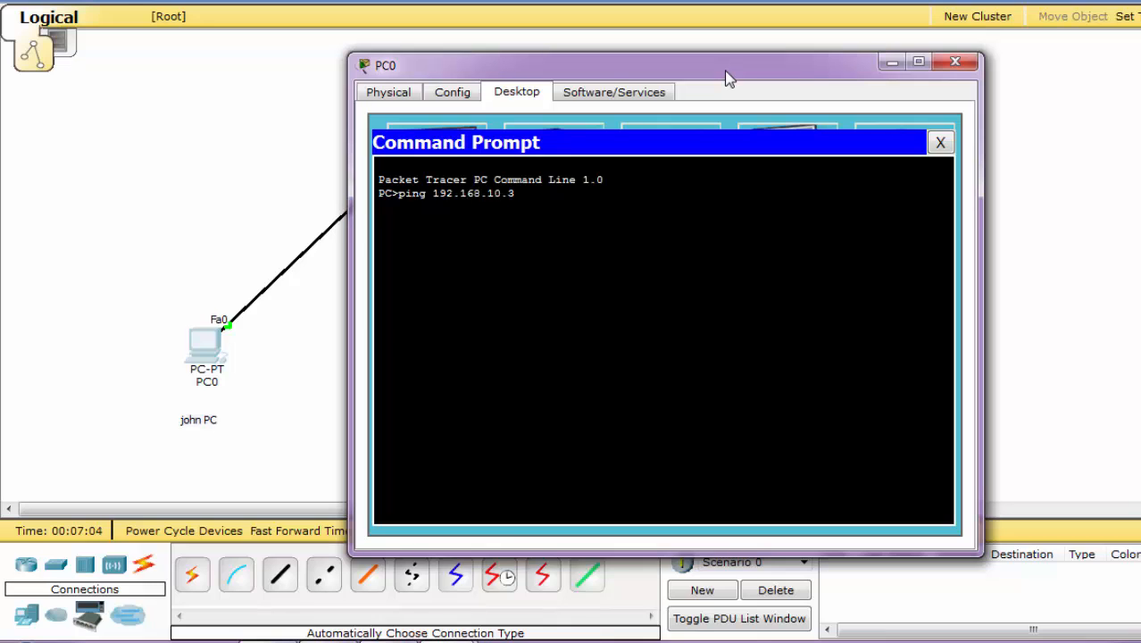
pyautogui.press('Return')
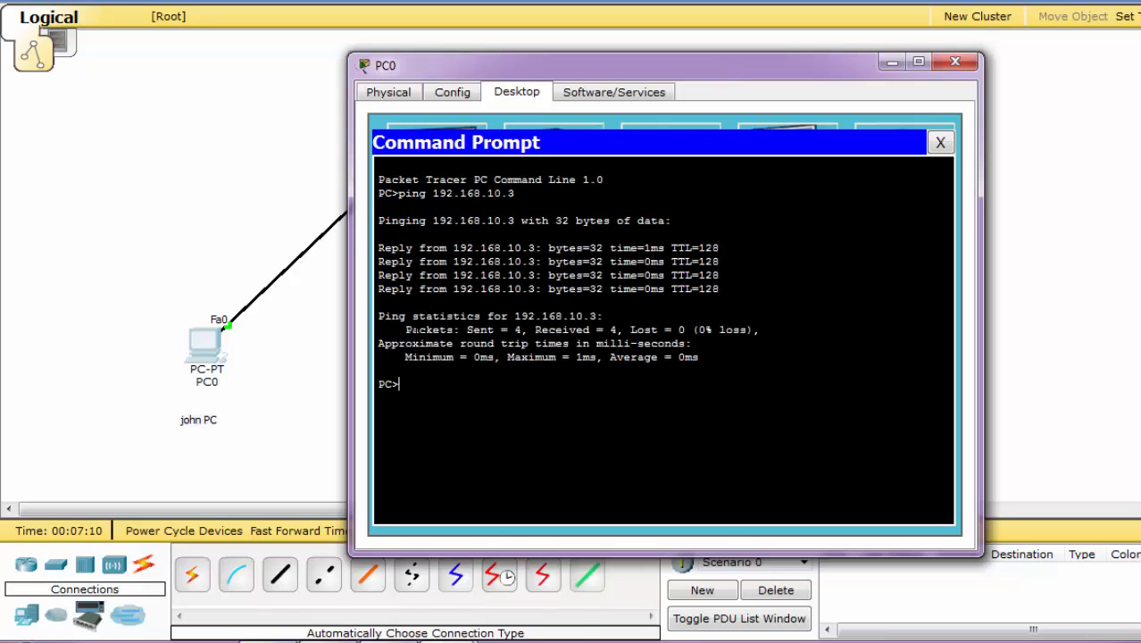
pyautogui.moveTo(507, 330); pyautogui.dragTo(754, 329)
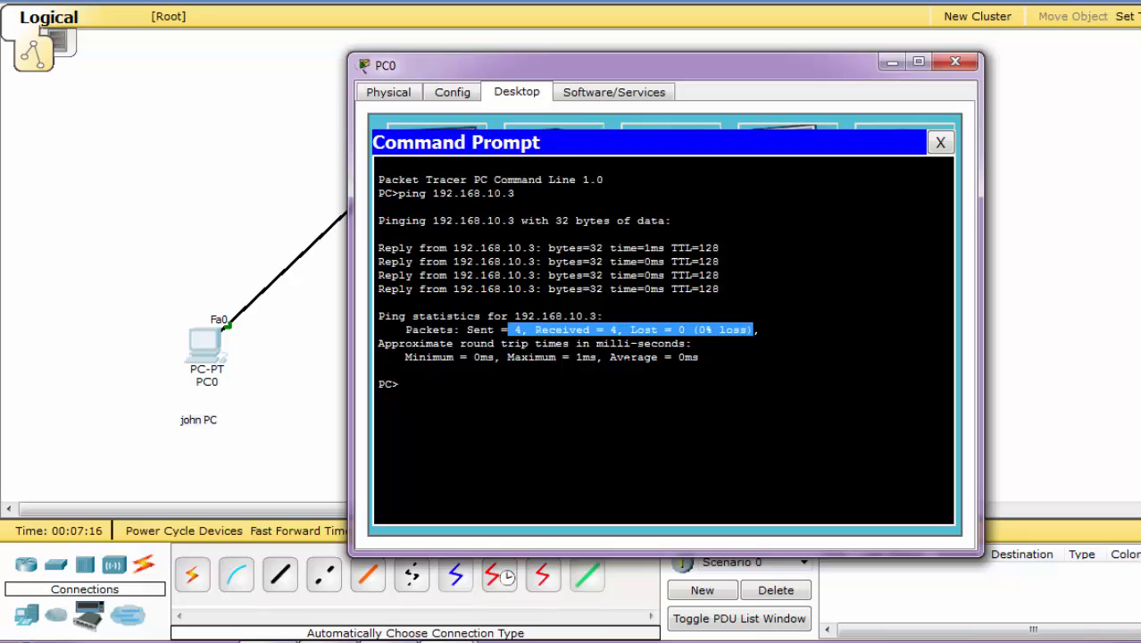
pyautogui.moveTo(754, 330); pyautogui.dragTo(756, 329)
pyautogui.click(955, 64)
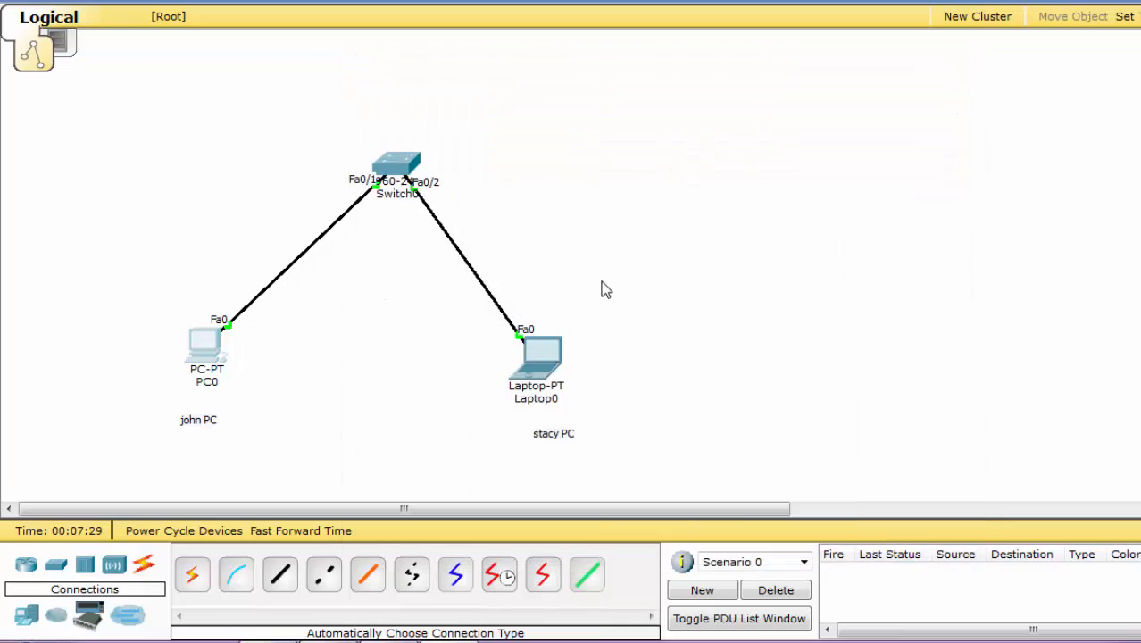
# Ping 192.168.10.2 from Laptop0's command prompt to test the connection to PC0, and close the Laptop0 window.
pyautogui.click(543, 357)
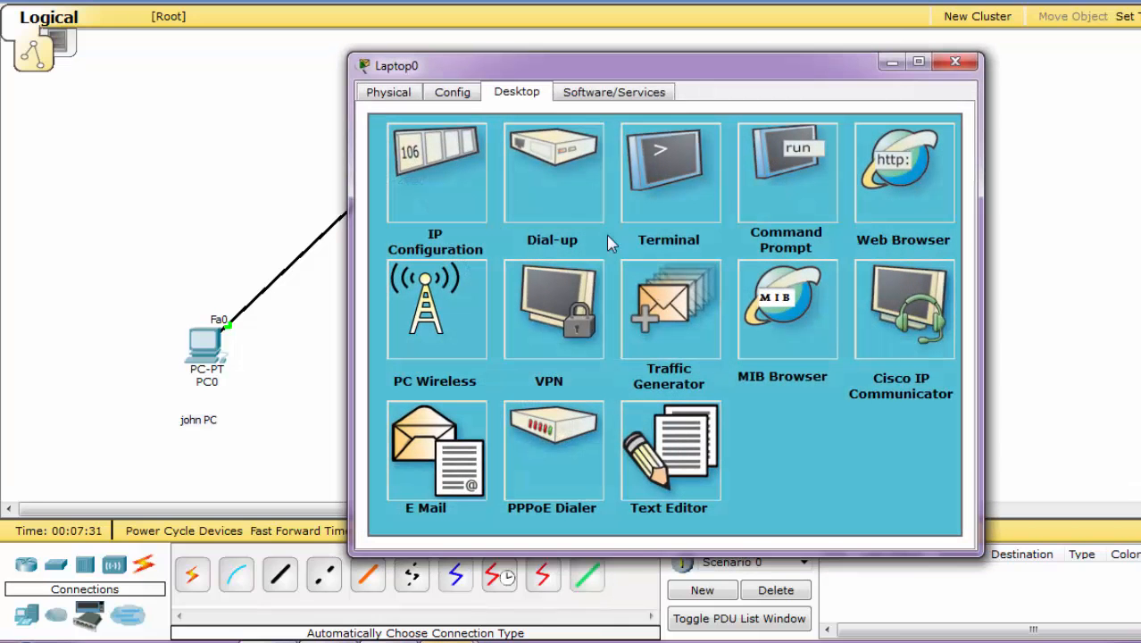
pyautogui.click(783, 188)
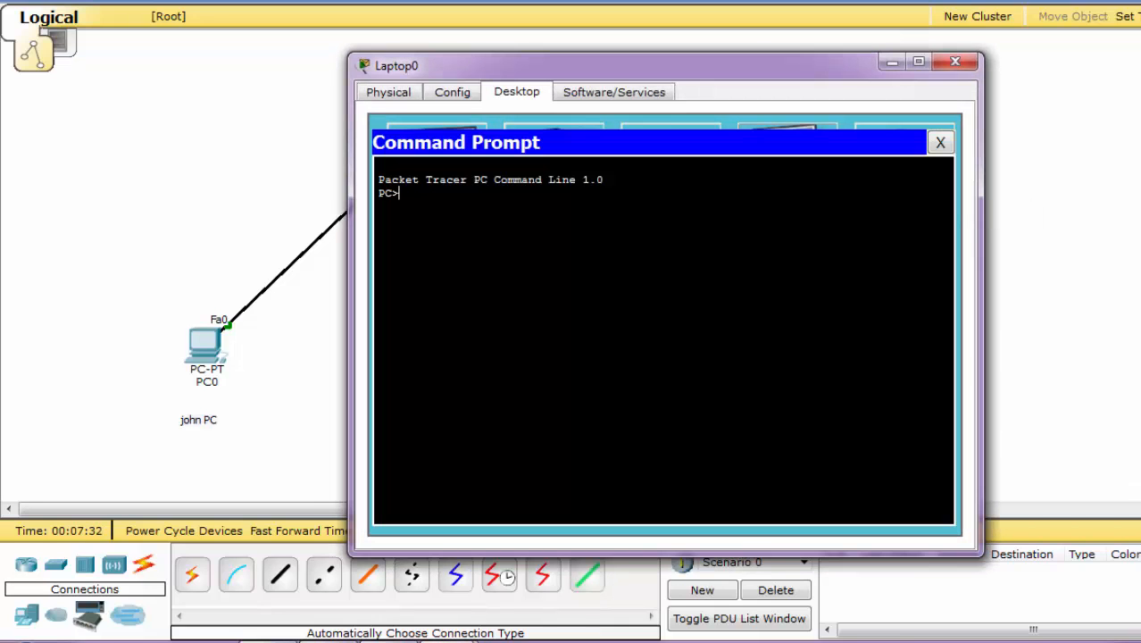
pyautogui.write('ping 192.168')
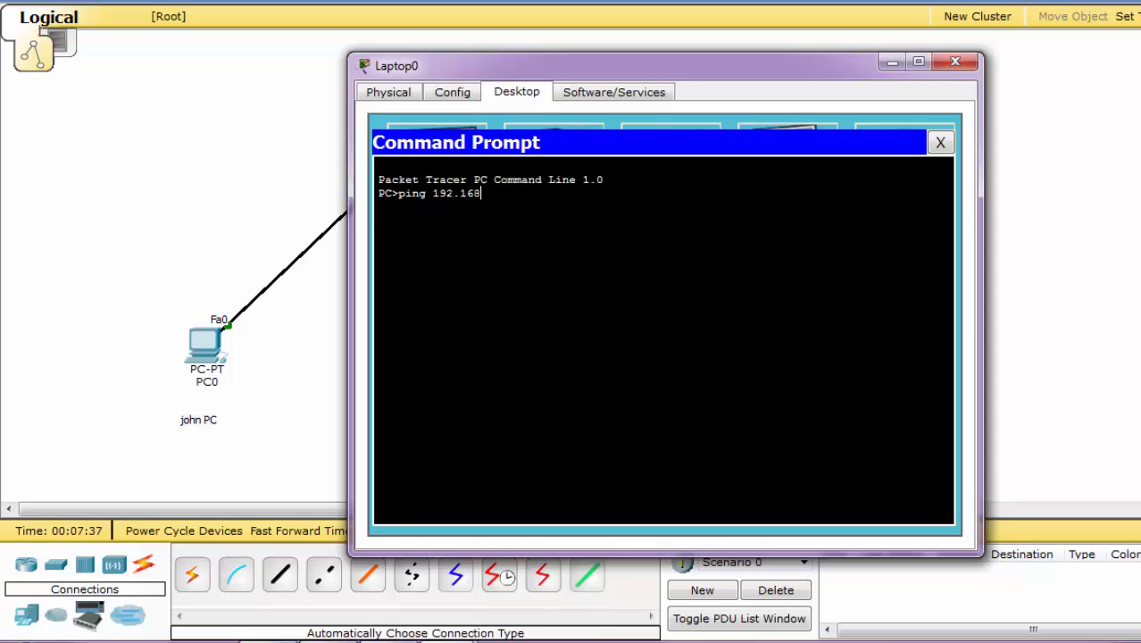
pyautogui.write('.10.2')
pyautogui.press('Return')
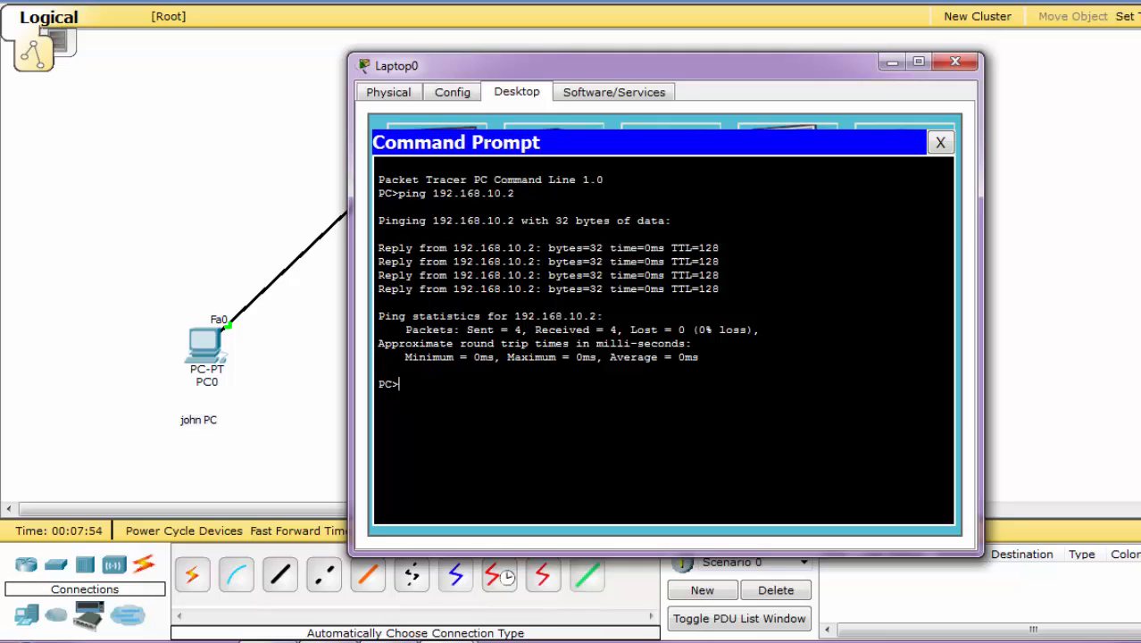
pyautogui.click(954, 63)
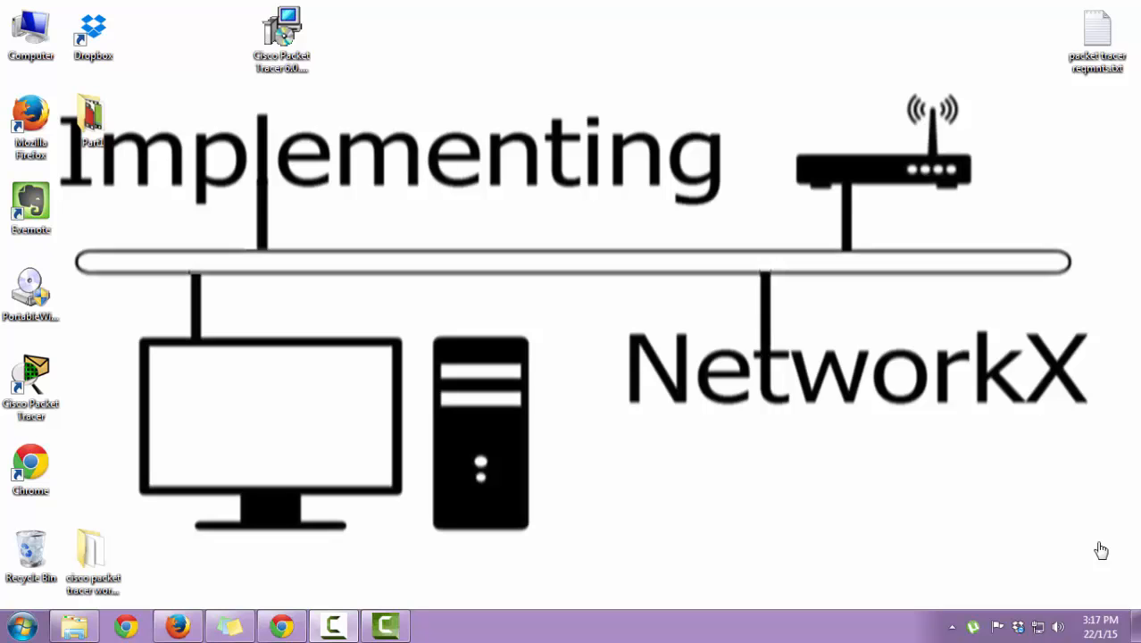
# Switch to Firefox to view the implementing networkx YouTube channel page.
pyautogui.click(165, 631)
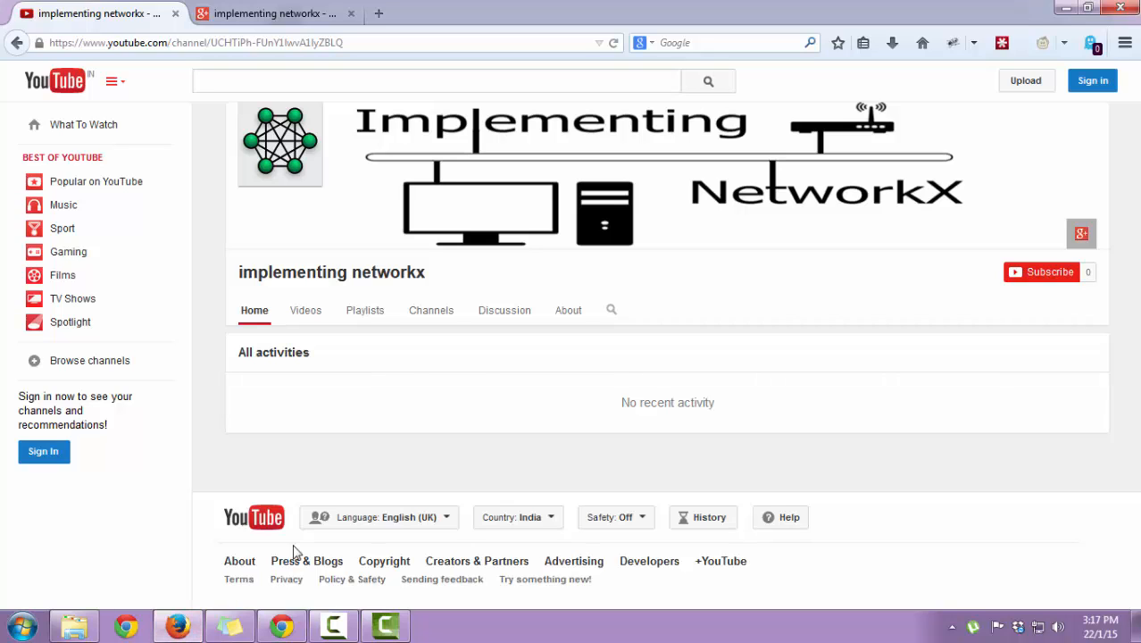